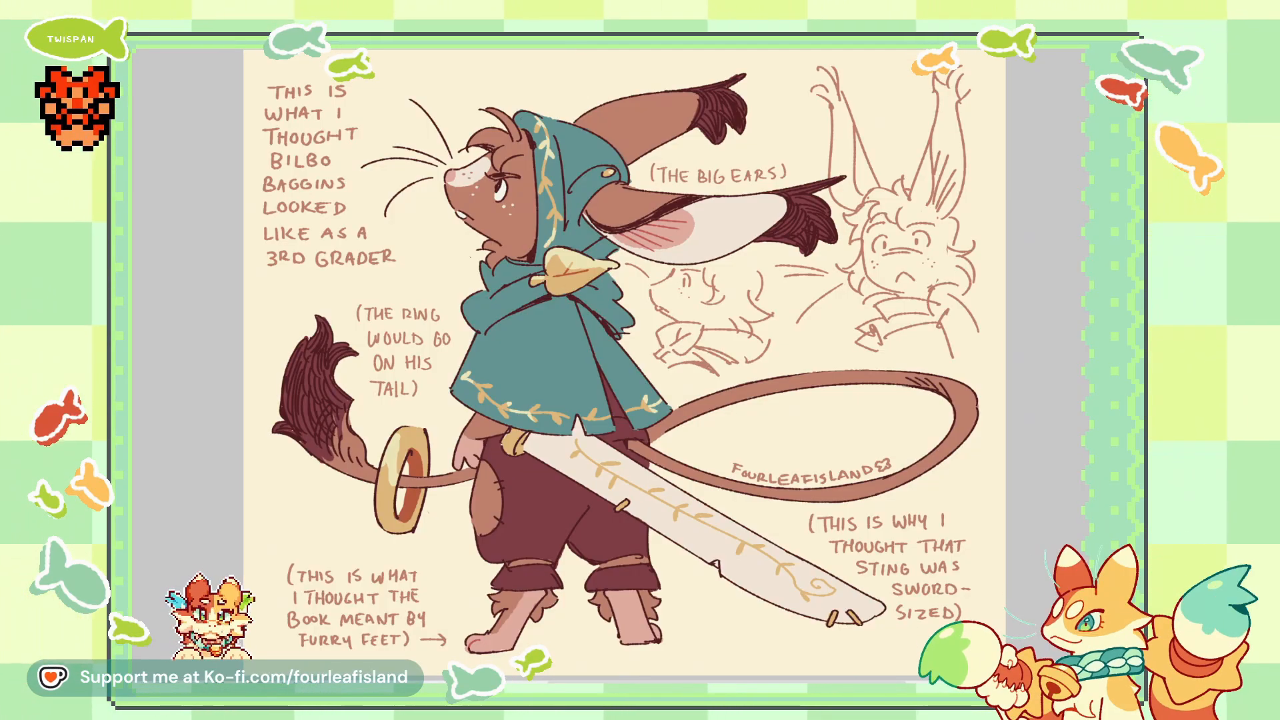
# Step: Switch to the reindeer reference canvas and sketch jagged hair tufts on the far side of the head
pyautogui.hotkey('ctrl', 'Tab')
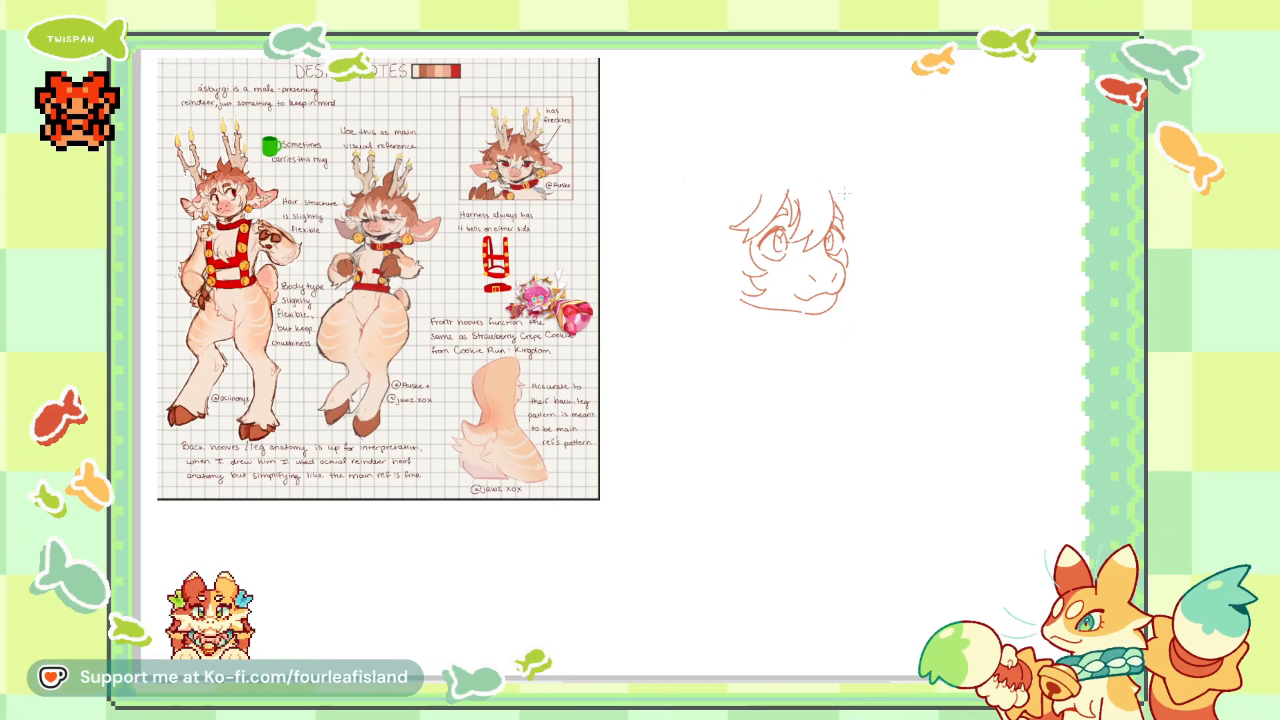
pyautogui.moveTo(850, 190)
pyautogui.mouseDown()
pyautogui.moveTo(878, 231)
pyautogui.moveTo(862, 229)
pyautogui.mouseUp()
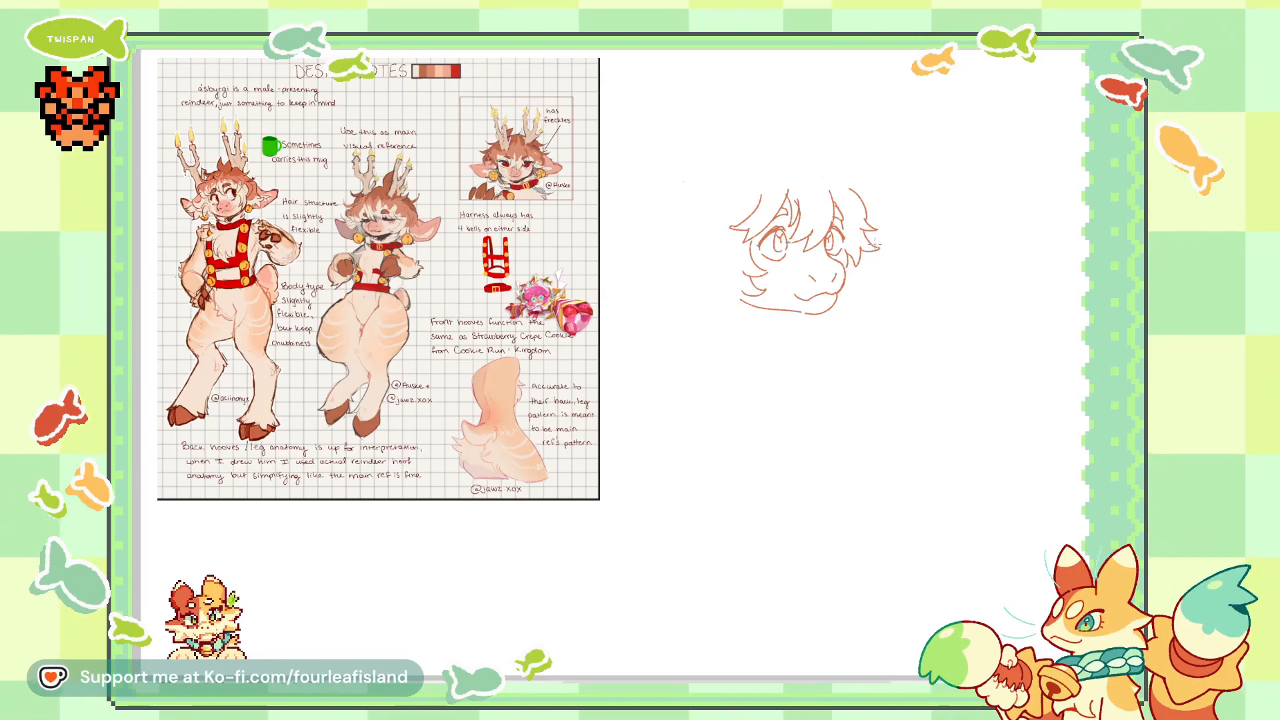
# Step: Clear the sketched eyes, fringe and side hair so that only the muzzle and jawline remain
pyautogui.hotkey('ctrl', 'z')
pyautogui.hotkey('ctrl', 'z')
pyautogui.hotkey('ctrl', 'z')
pyautogui.hotkey('ctrl', 'z')
pyautogui.hotkey('ctrl', 'z')
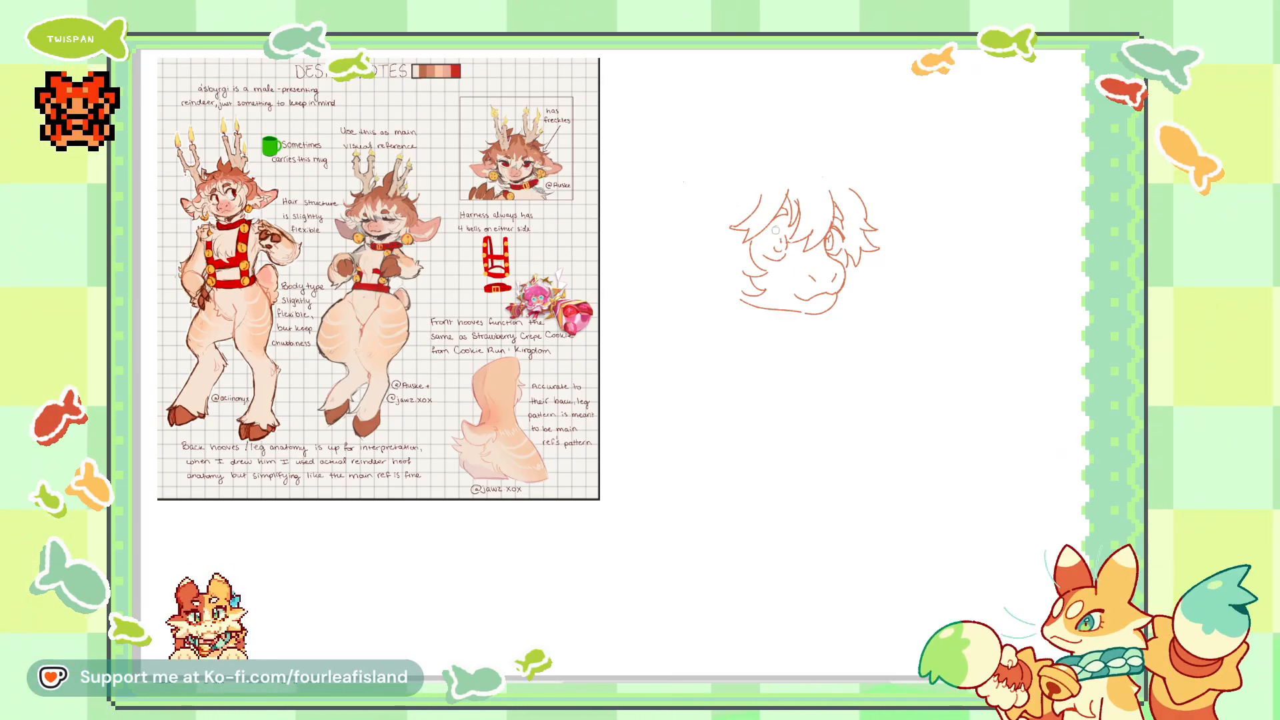
pyautogui.moveTo(836, 238); pyautogui.dragTo(836, 228)
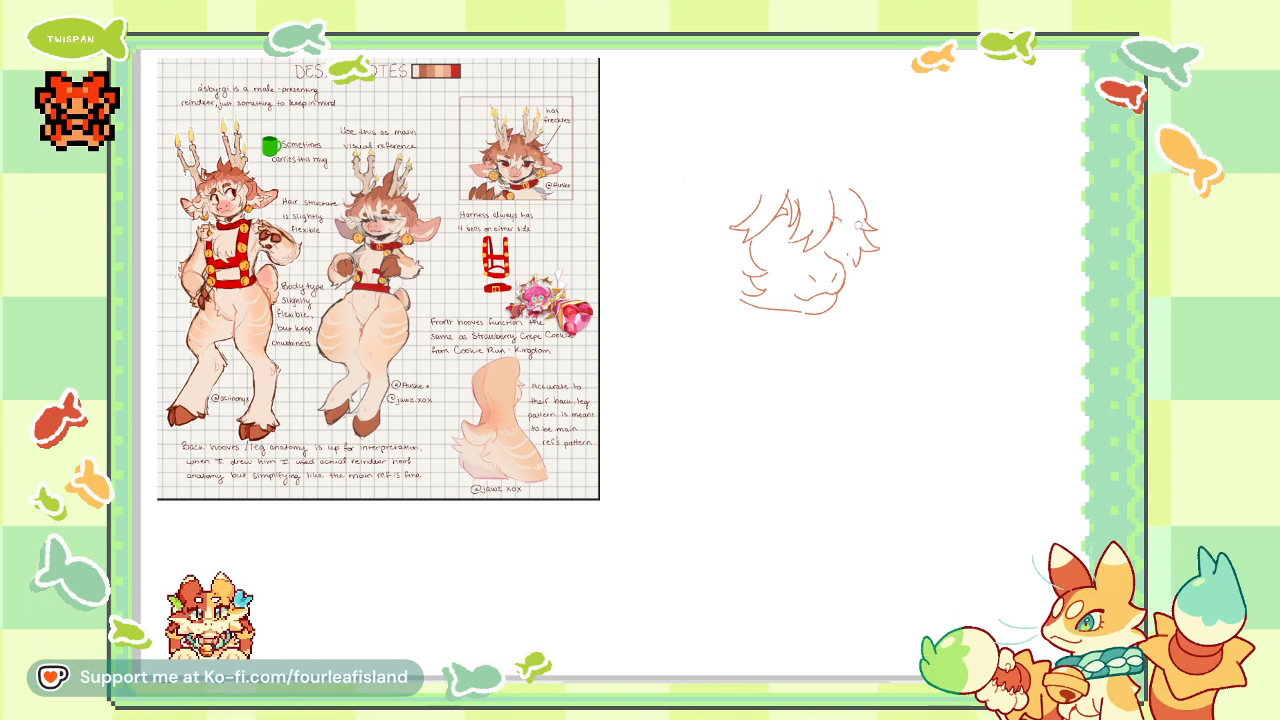
pyautogui.moveTo(858, 200)
pyautogui.mouseDown()
pyautogui.moveTo(875, 236)
pyautogui.moveTo(860, 276)
pyautogui.mouseUp()
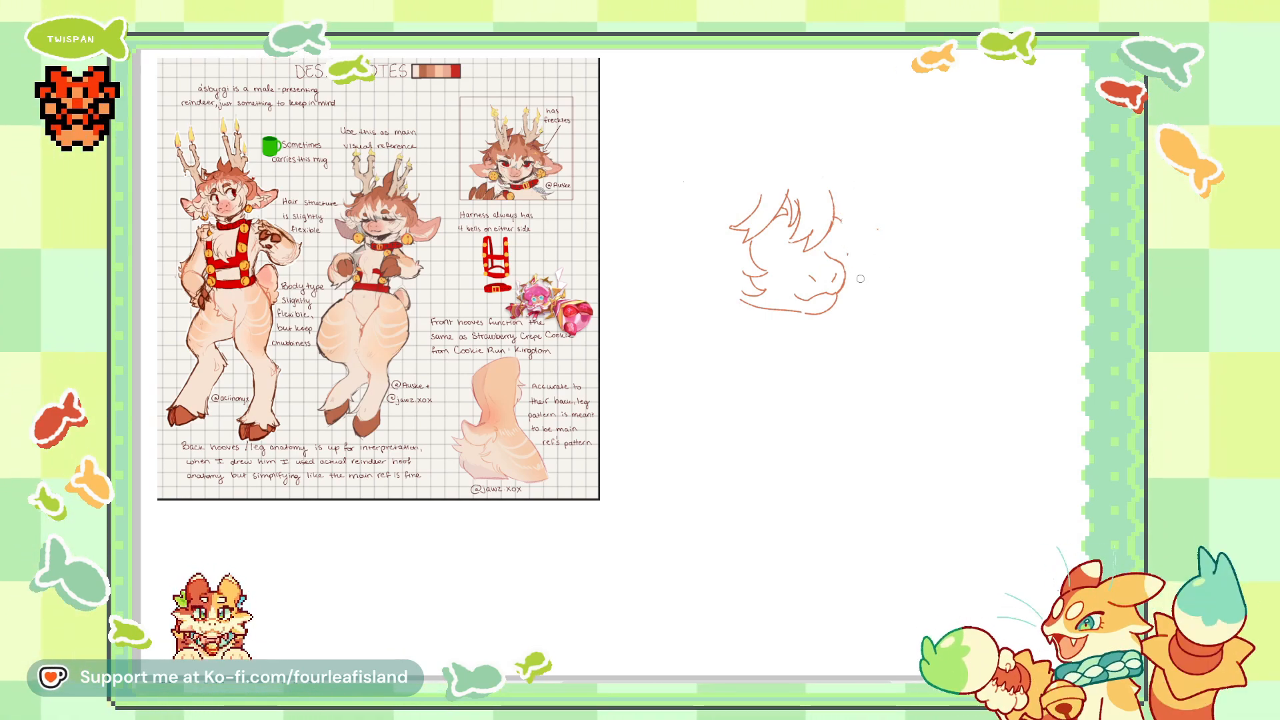
pyautogui.moveTo(829, 189)
pyautogui.mouseDown()
pyautogui.moveTo(823, 240)
pyautogui.moveTo(794, 213)
pyautogui.moveTo(735, 245)
pyautogui.moveTo(816, 247)
pyautogui.mouseUp()
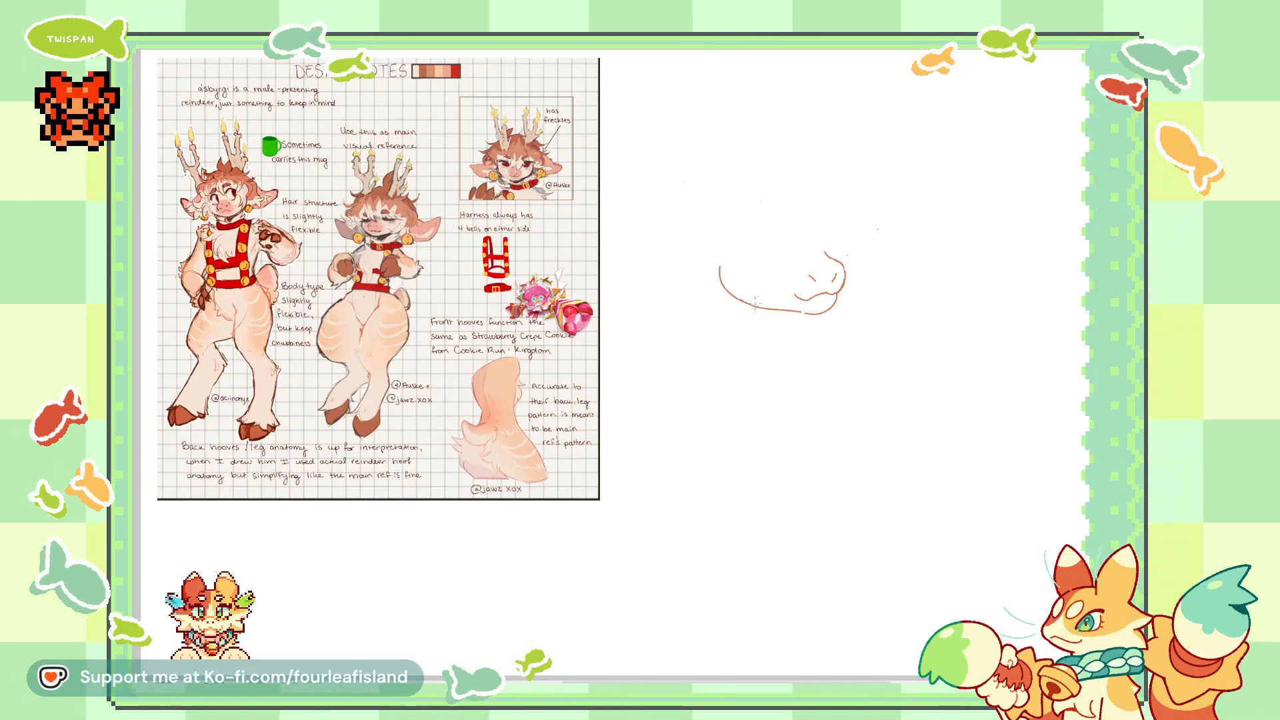
# Step: Redraw the jaw curve and sketch a round skull dome above it, joined to the muzzle
pyautogui.hotkey('ctrl', 'z')
pyautogui.hotkey('ctrl', 'z')
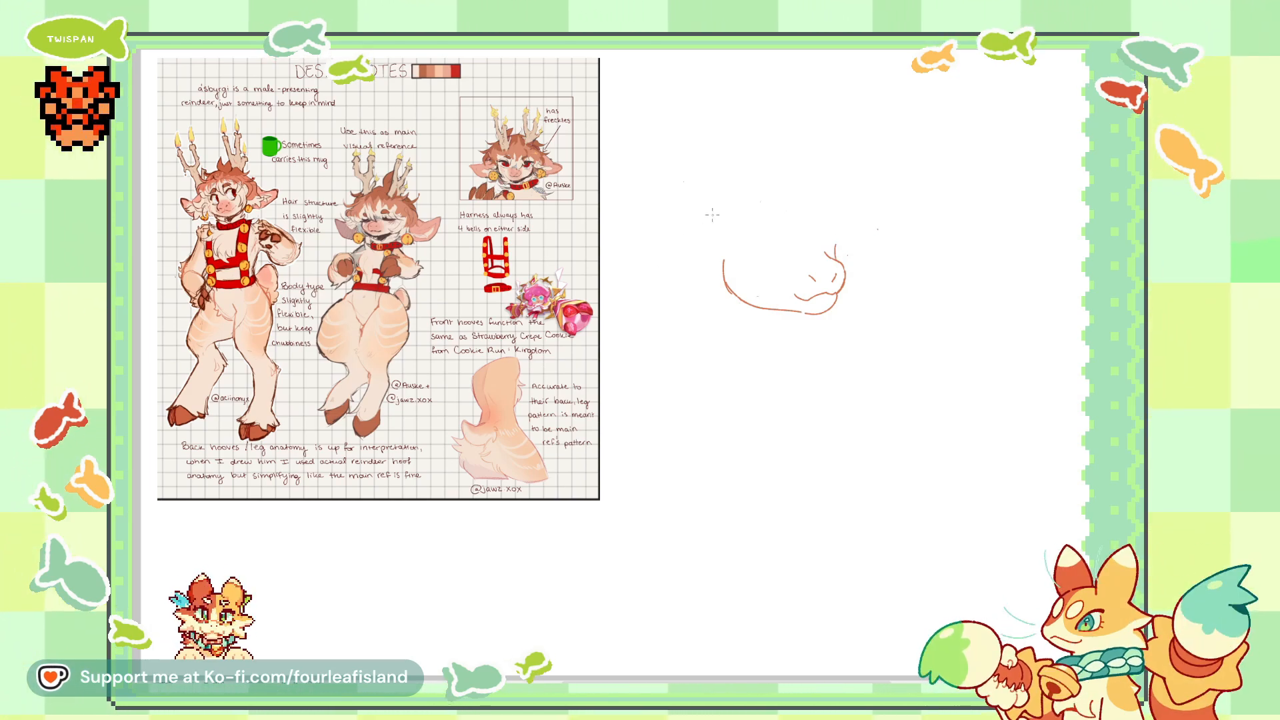
pyautogui.moveTo(720, 220); pyautogui.dragTo(716, 268)
pyautogui.hotkey('ctrl', 'z')
pyautogui.moveTo(732, 217); pyautogui.dragTo(720, 266)
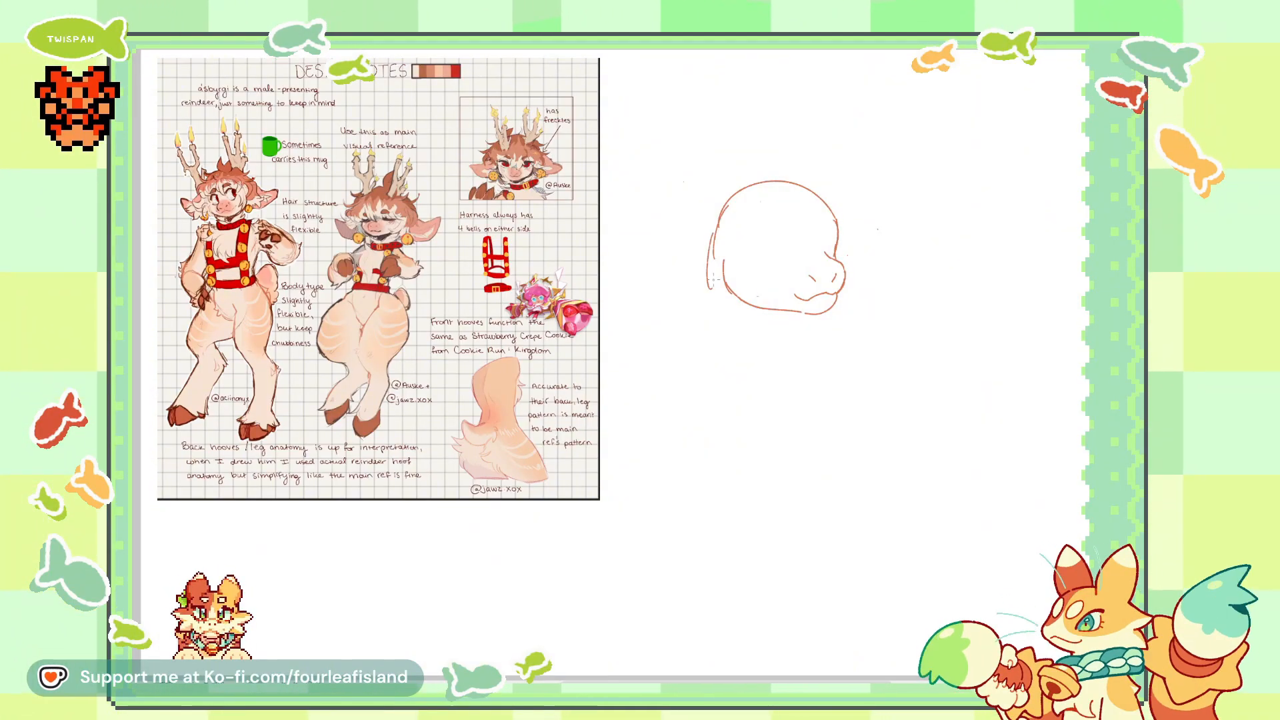
# Step: Sketch a large drooping ear on each side of the head and add inner fur to the near ear
pyautogui.moveTo(723, 235)
pyautogui.mouseDown()
pyautogui.moveTo(685, 255)
pyautogui.moveTo(736, 300)
pyautogui.mouseUp()
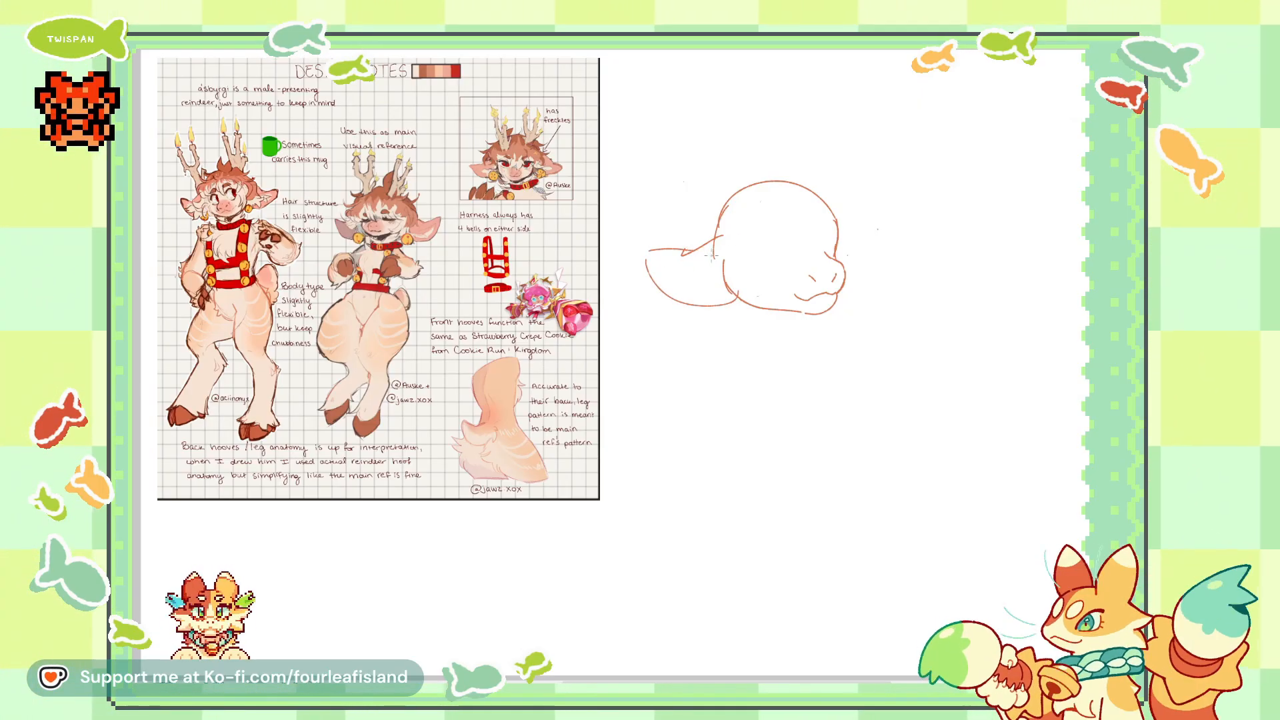
pyautogui.moveTo(837, 251); pyautogui.dragTo(911, 250)
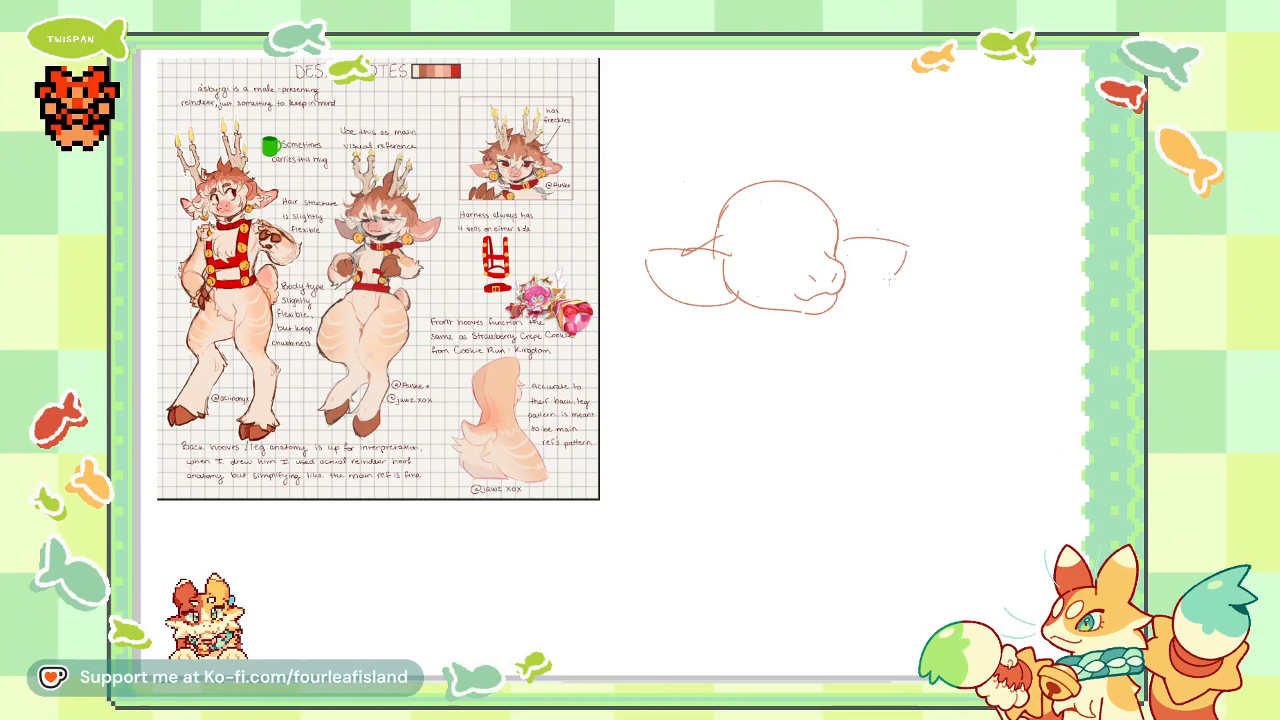
pyautogui.hotkey('ctrl', 'z')
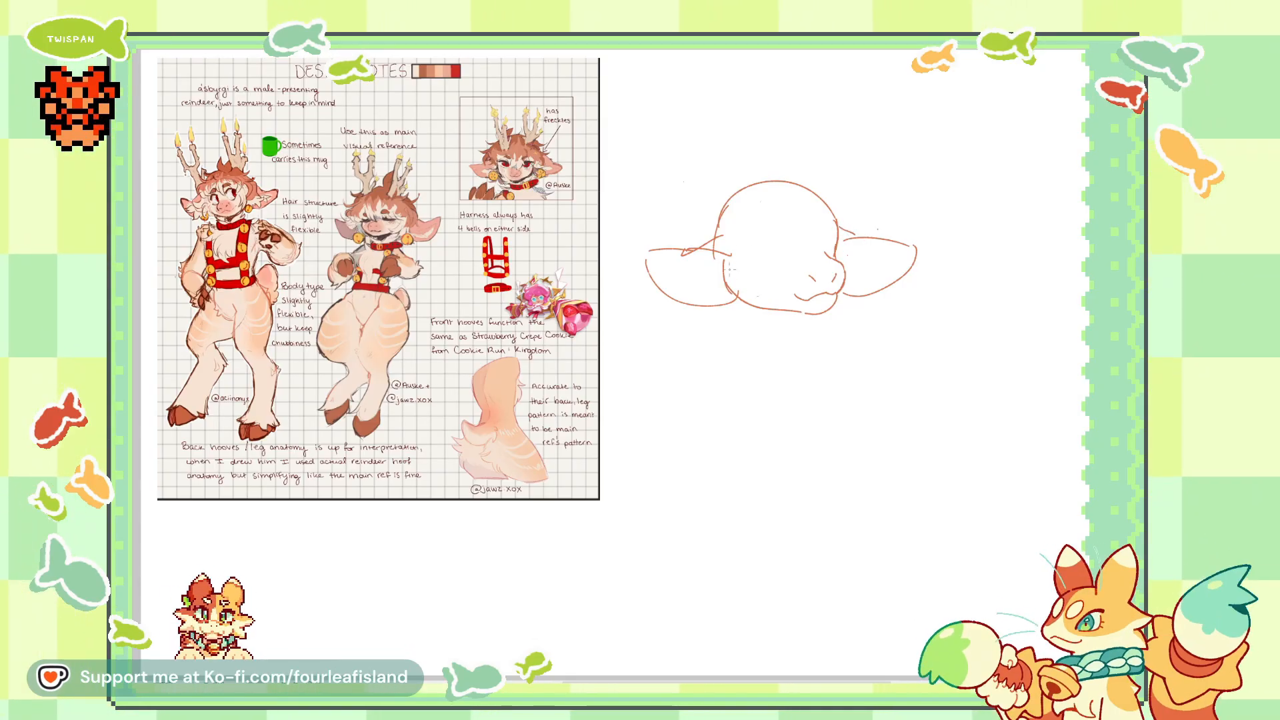
pyautogui.moveTo(744, 261); pyautogui.dragTo(712, 297)
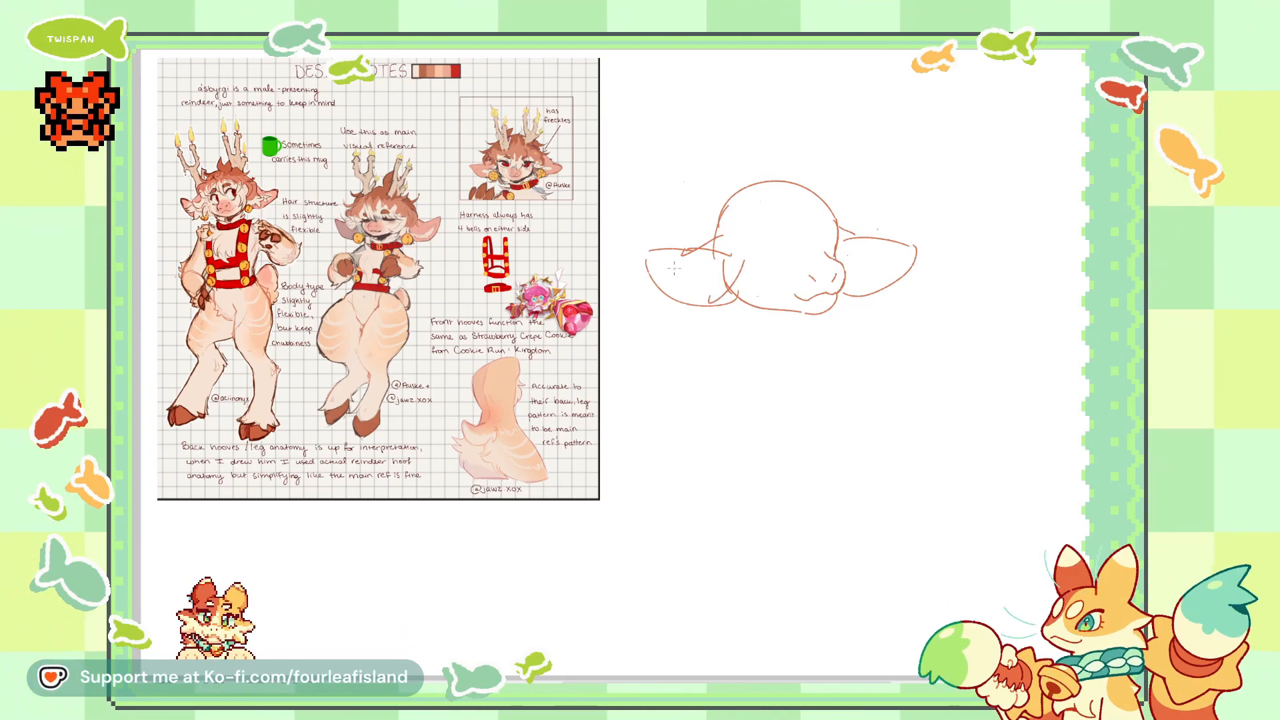
pyautogui.moveTo(659, 260)
pyautogui.mouseDown()
pyautogui.moveTo(680, 287)
pyautogui.moveTo(700, 287)
pyautogui.moveTo(693, 299)
pyautogui.mouseUp()
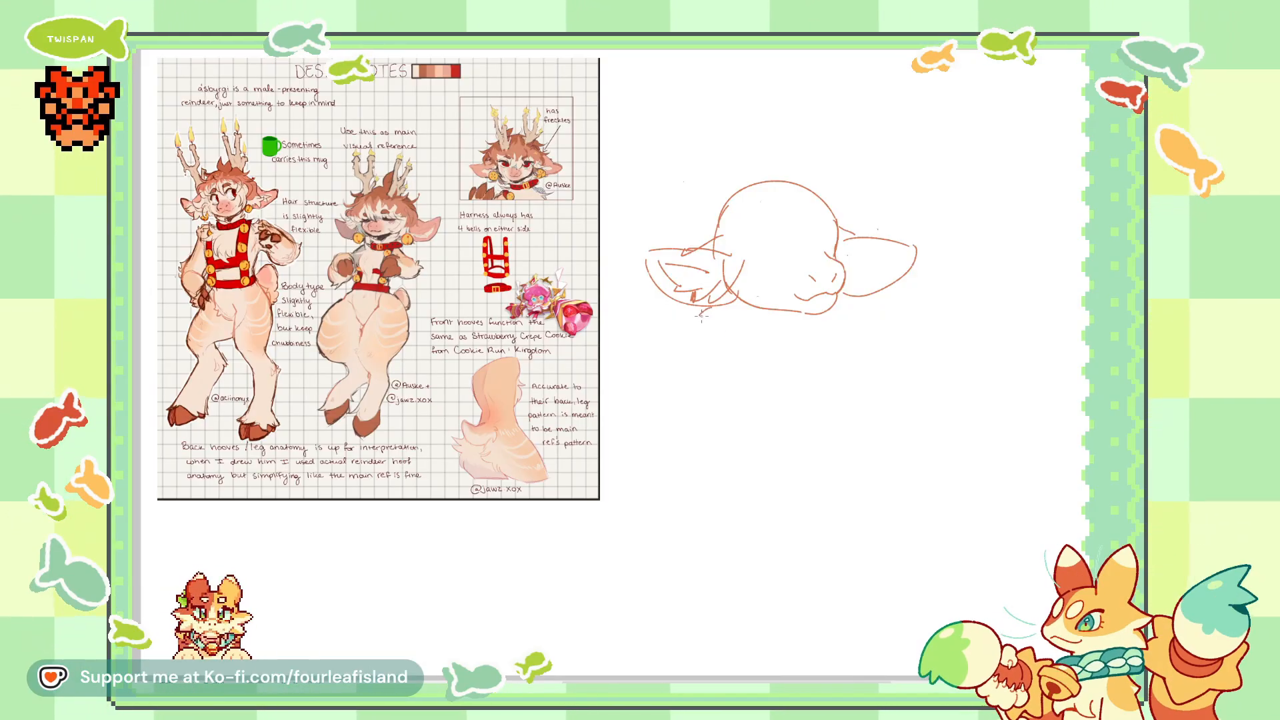
# Step: Sketch short fur lines around the cheek and neck, and outline the eyes with a round iris
pyautogui.moveTo(700, 318)
pyautogui.mouseDown()
pyautogui.moveTo(724, 337)
pyautogui.moveTo(763, 318)
pyautogui.mouseUp()
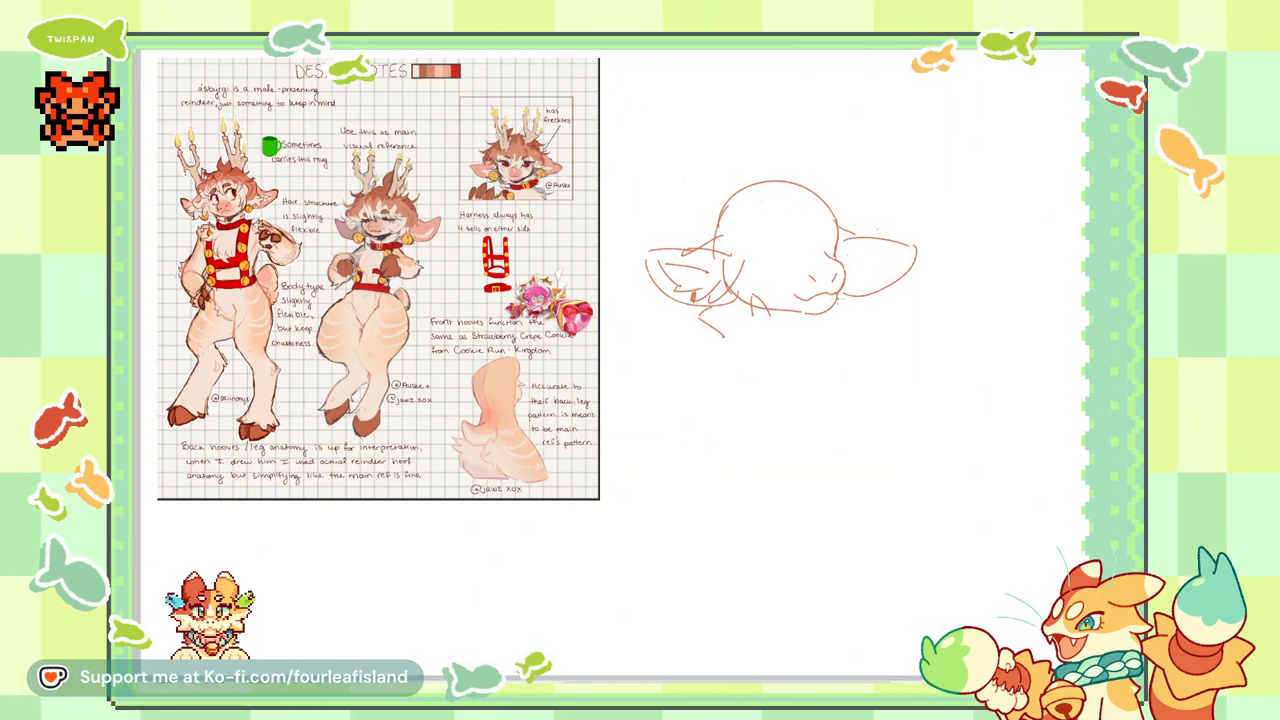
pyautogui.moveTo(839, 299)
pyautogui.mouseDown()
pyautogui.moveTo(854, 303)
pyautogui.moveTo(833, 324)
pyautogui.mouseUp()
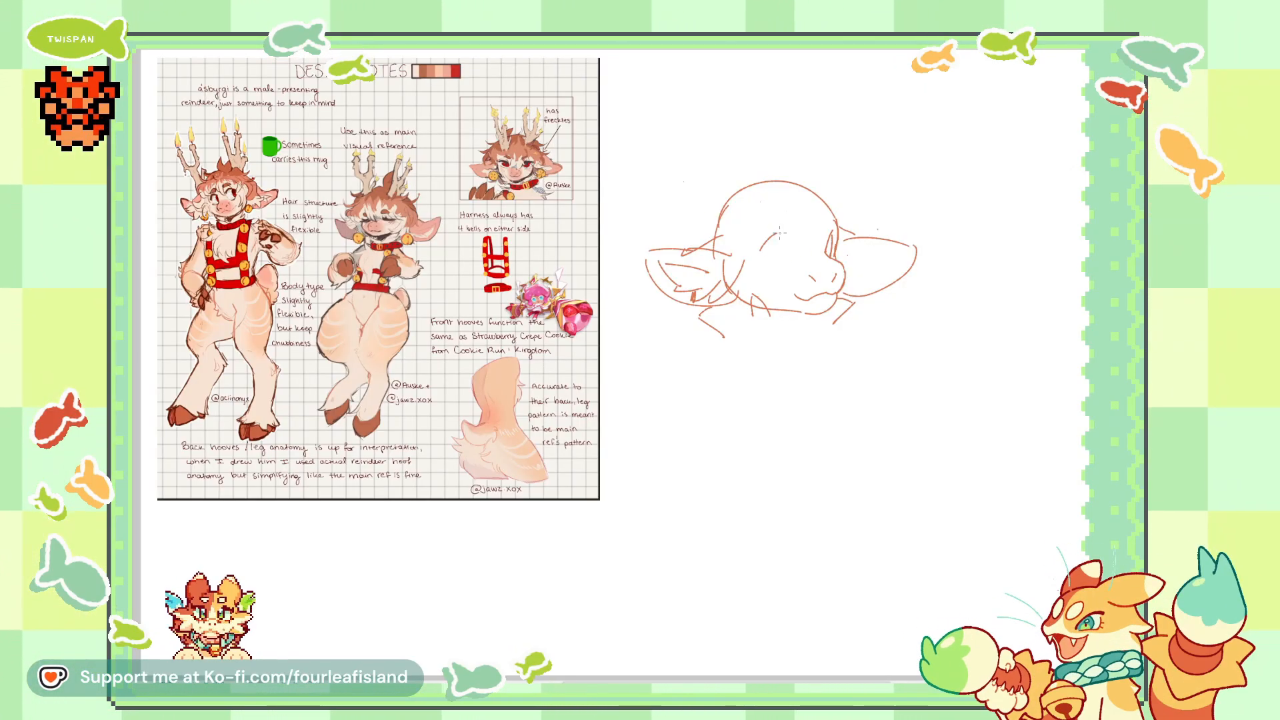
pyautogui.hotkey('ctrl', 'z')
pyautogui.moveTo(761, 250)
pyautogui.mouseDown()
pyautogui.moveTo(792, 244)
pyautogui.moveTo(783, 266)
pyautogui.mouseUp()
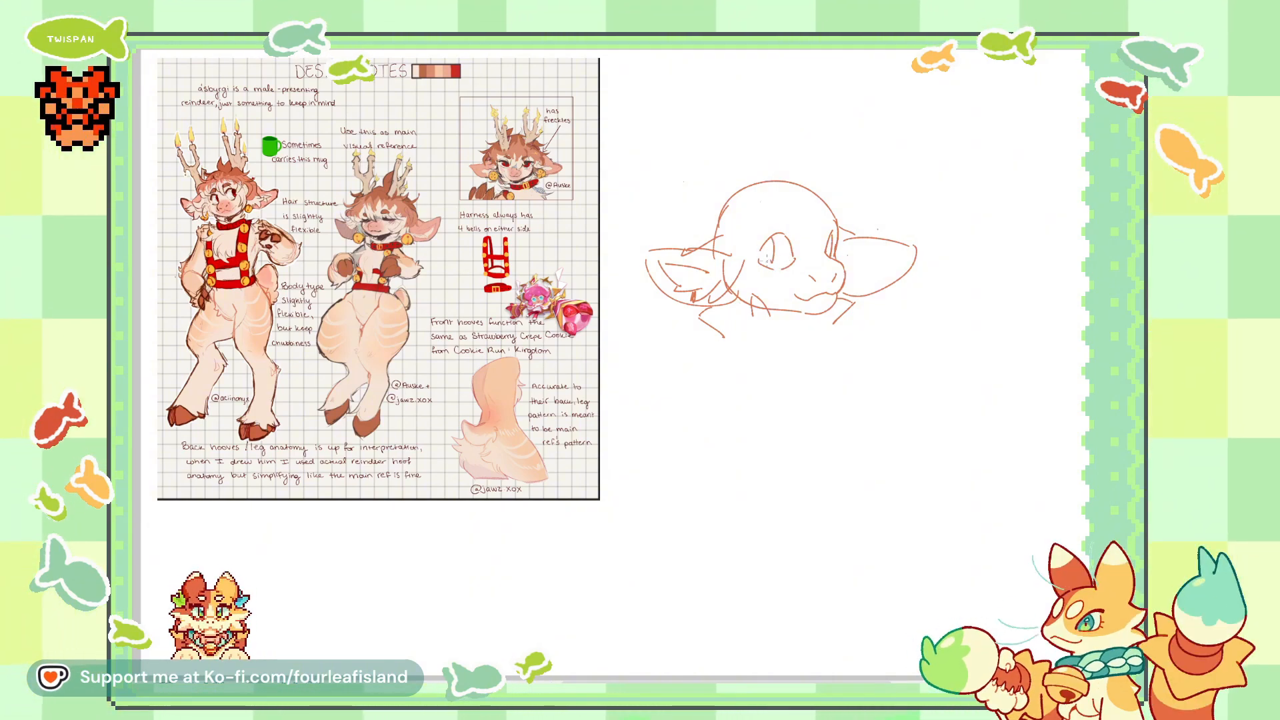
pyautogui.moveTo(781, 242)
pyautogui.mouseDown()
pyautogui.moveTo(779, 266)
pyautogui.moveTo(794, 262)
pyautogui.mouseUp()
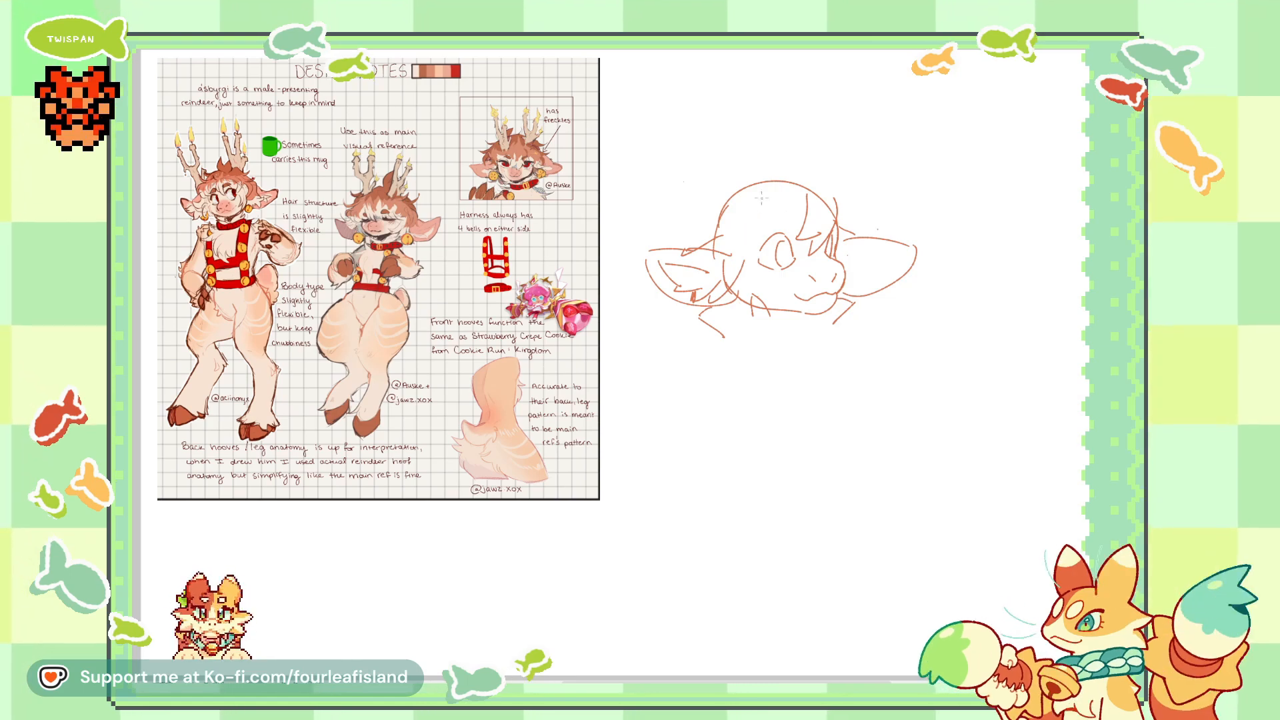
# Step: Sketch the pointed fringe strands over the forehead and the outer hair tufts above the near ear
pyautogui.moveTo(763, 197)
pyautogui.mouseDown()
pyautogui.moveTo(732, 232)
pyautogui.moveTo(751, 231)
pyautogui.mouseUp()
pyautogui.moveTo(746, 244); pyautogui.dragTo(792, 198)
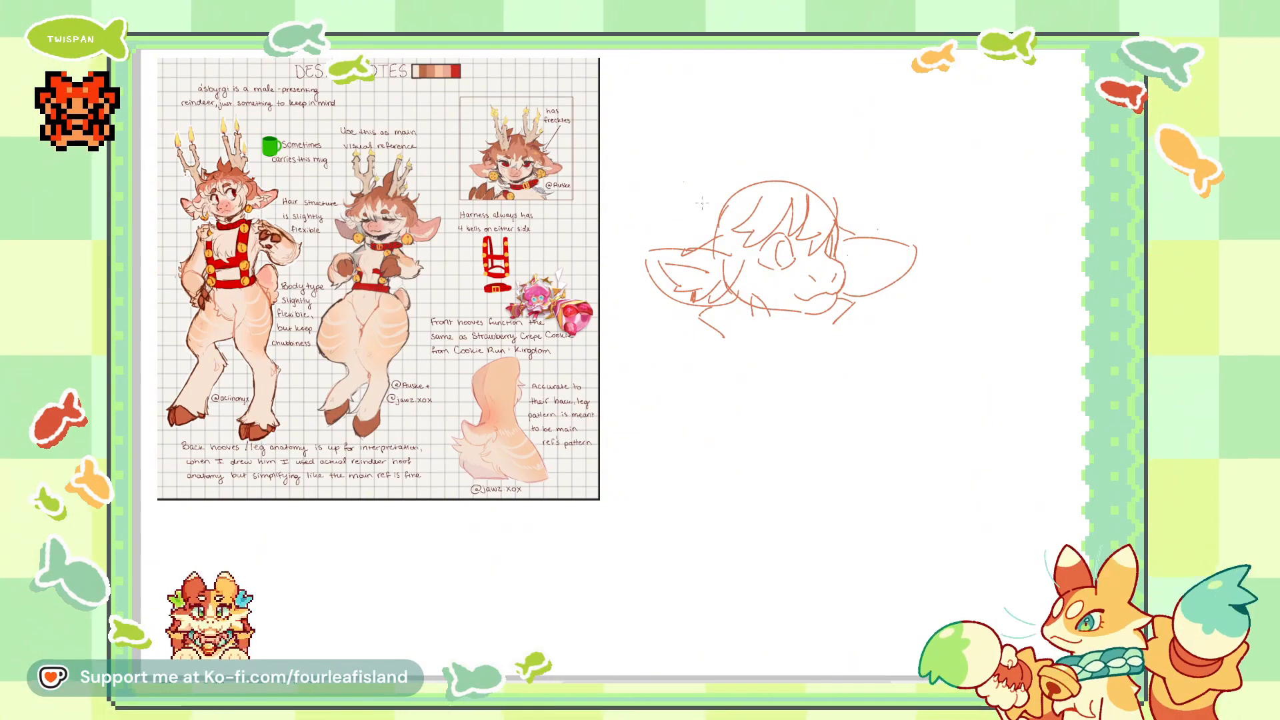
pyautogui.moveTo(715, 181); pyautogui.dragTo(682, 238)
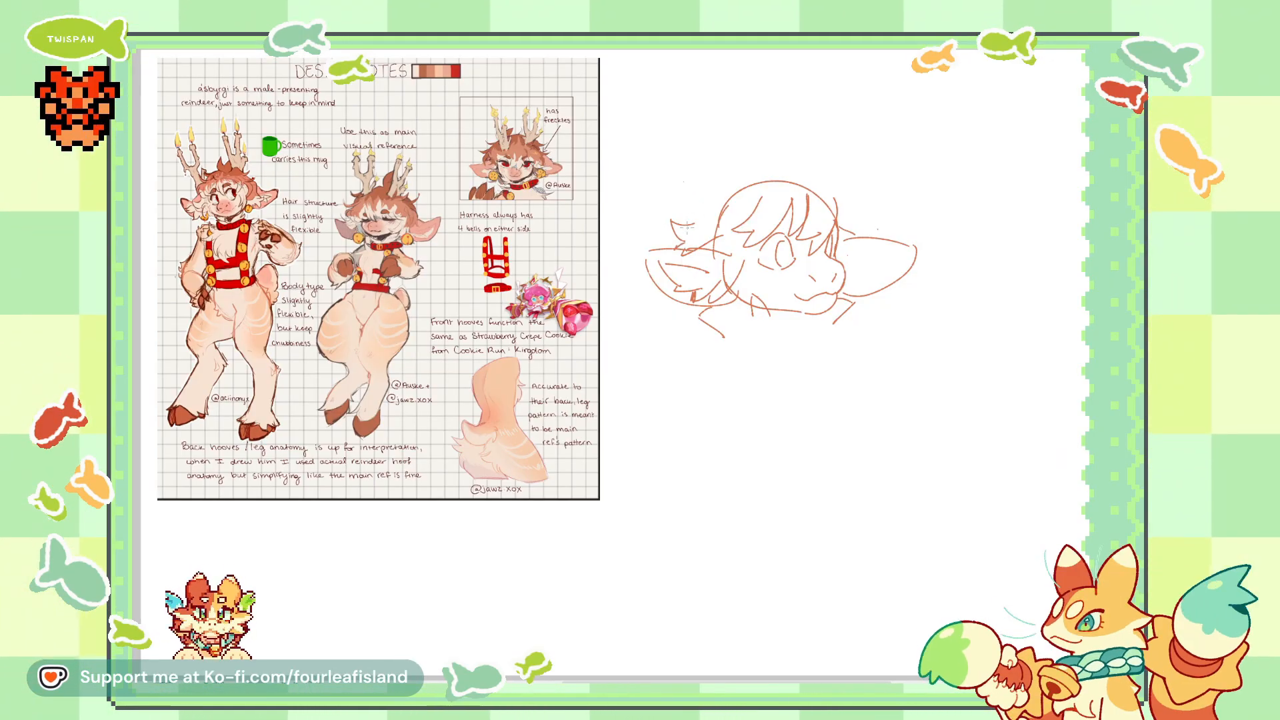
pyautogui.moveTo(687, 227); pyautogui.dragTo(720, 187)
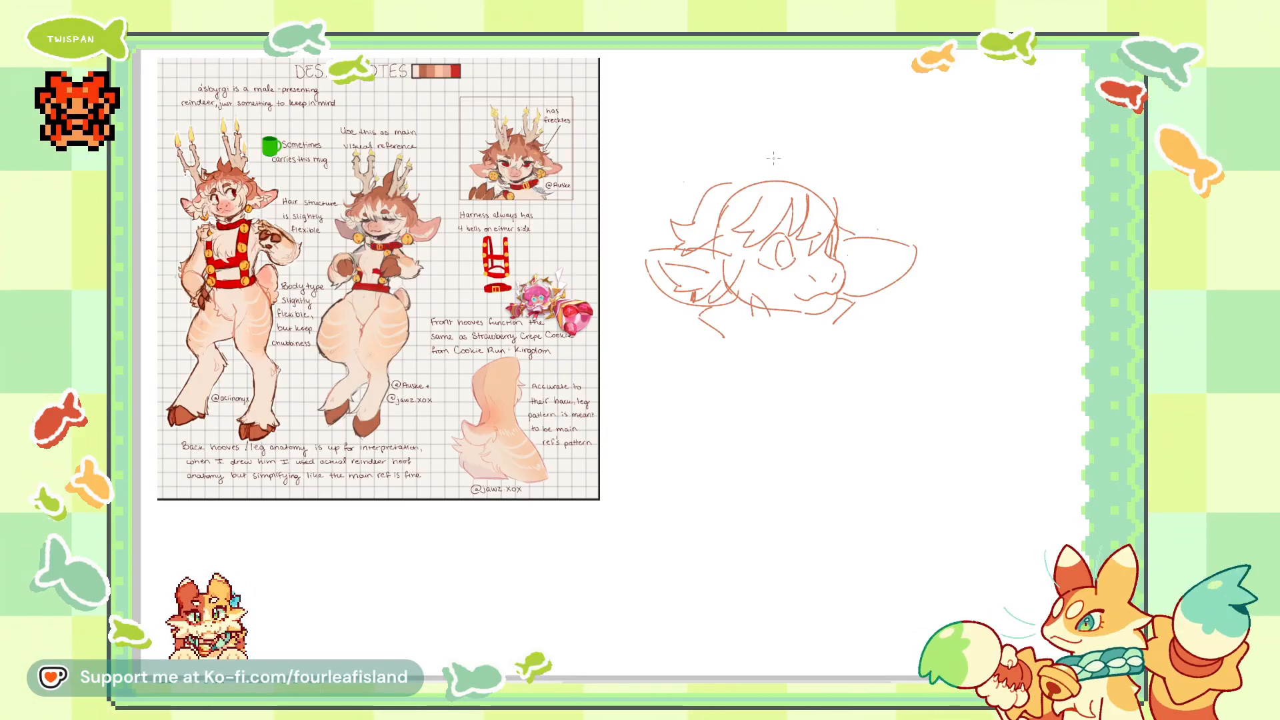
# Step: Sketch an upright leaf-shaped tuft on the crown and curve the hair outline down the far side
pyautogui.moveTo(765, 171); pyautogui.dragTo(784, 165)
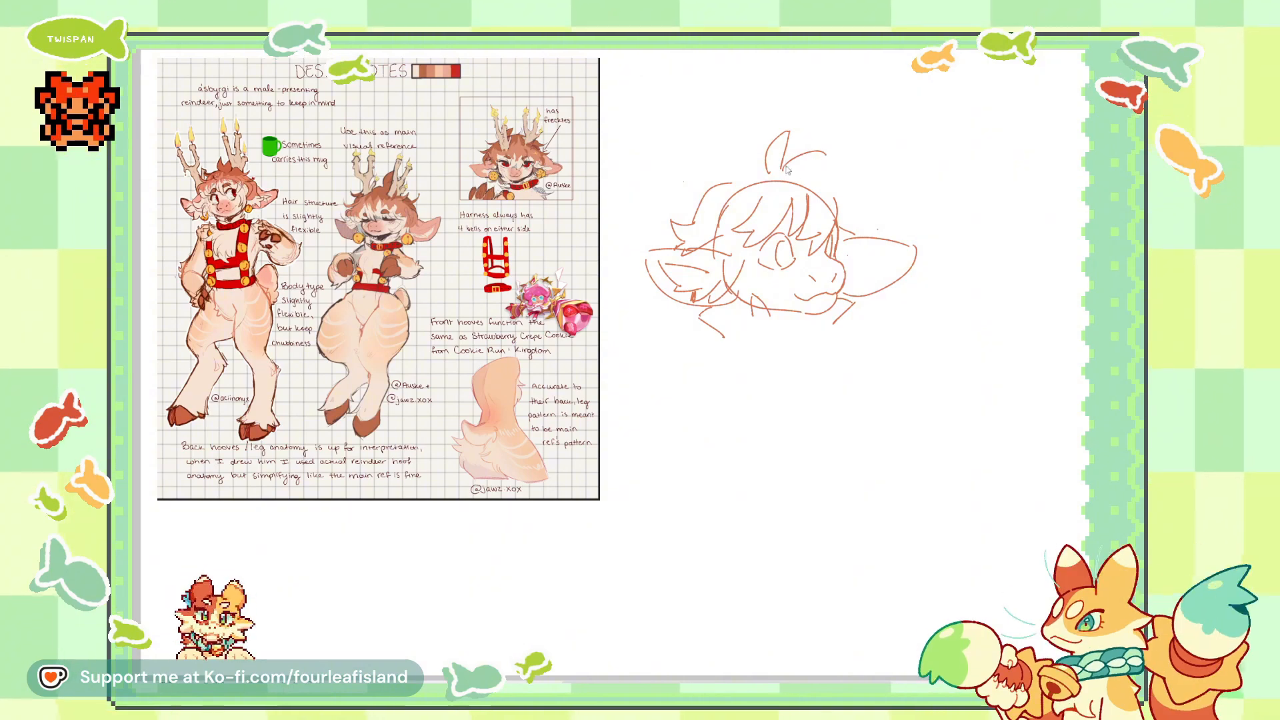
pyautogui.moveTo(785, 162); pyautogui.dragTo(824, 162)
pyautogui.hotkey('ctrl', 'z')
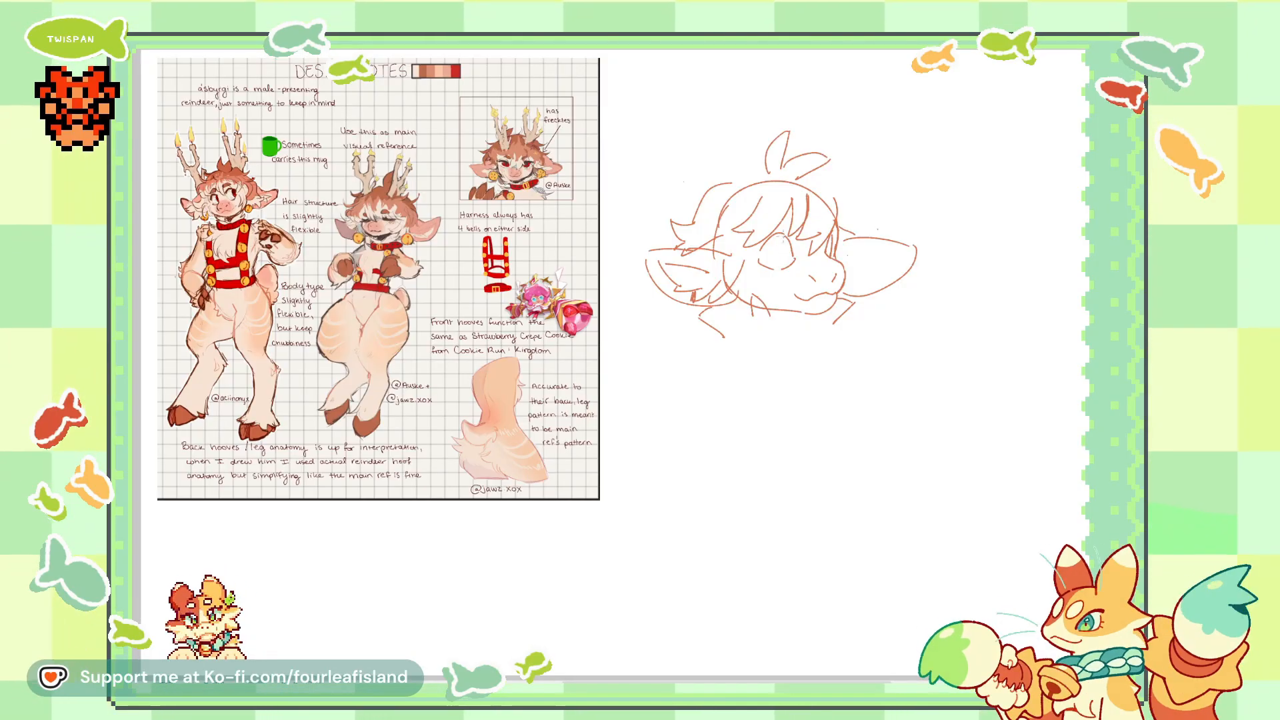
pyautogui.moveTo(809, 177); pyautogui.dragTo(858, 202)
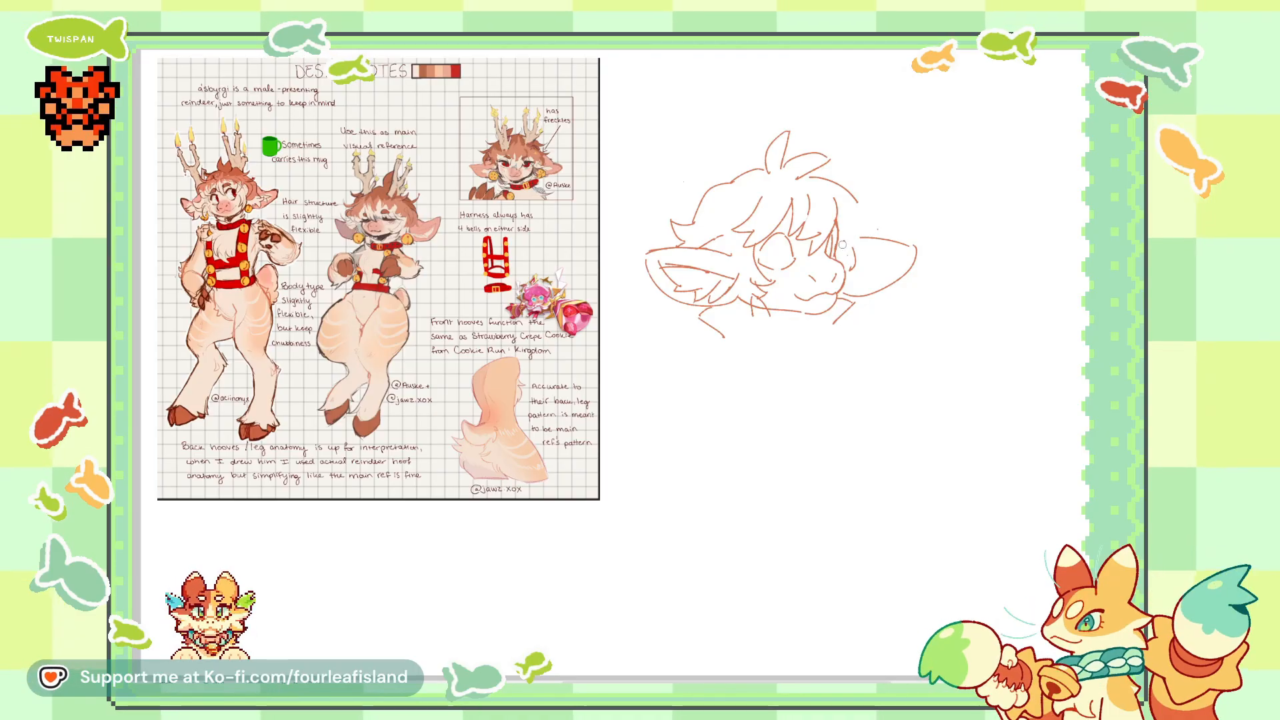
# Step: Erase the oversized far ear and redraw the mouth line on the muzzle
pyautogui.moveTo(861, 238); pyautogui.dragTo(907, 245)
pyautogui.moveTo(845, 296)
pyautogui.mouseDown()
pyautogui.moveTo(898, 280)
pyautogui.moveTo(916, 250)
pyautogui.moveTo(909, 267)
pyautogui.mouseUp()
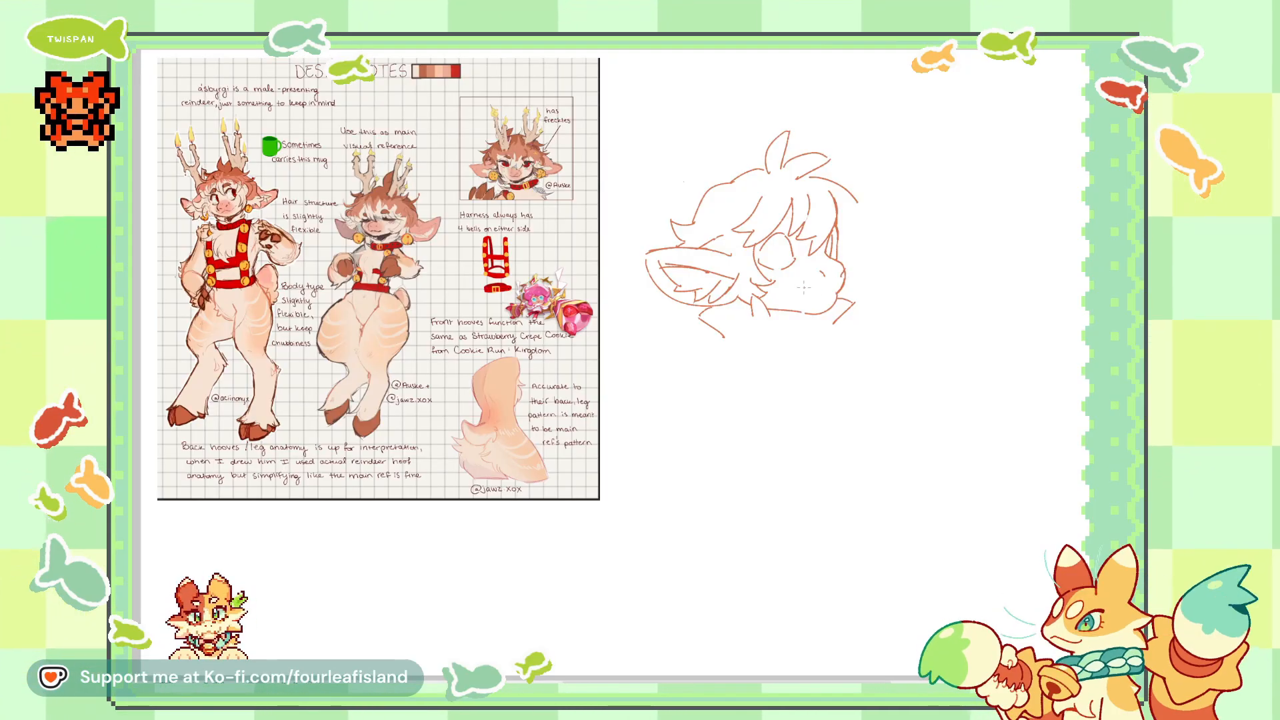
pyautogui.moveTo(802, 290); pyautogui.dragTo(836, 291)
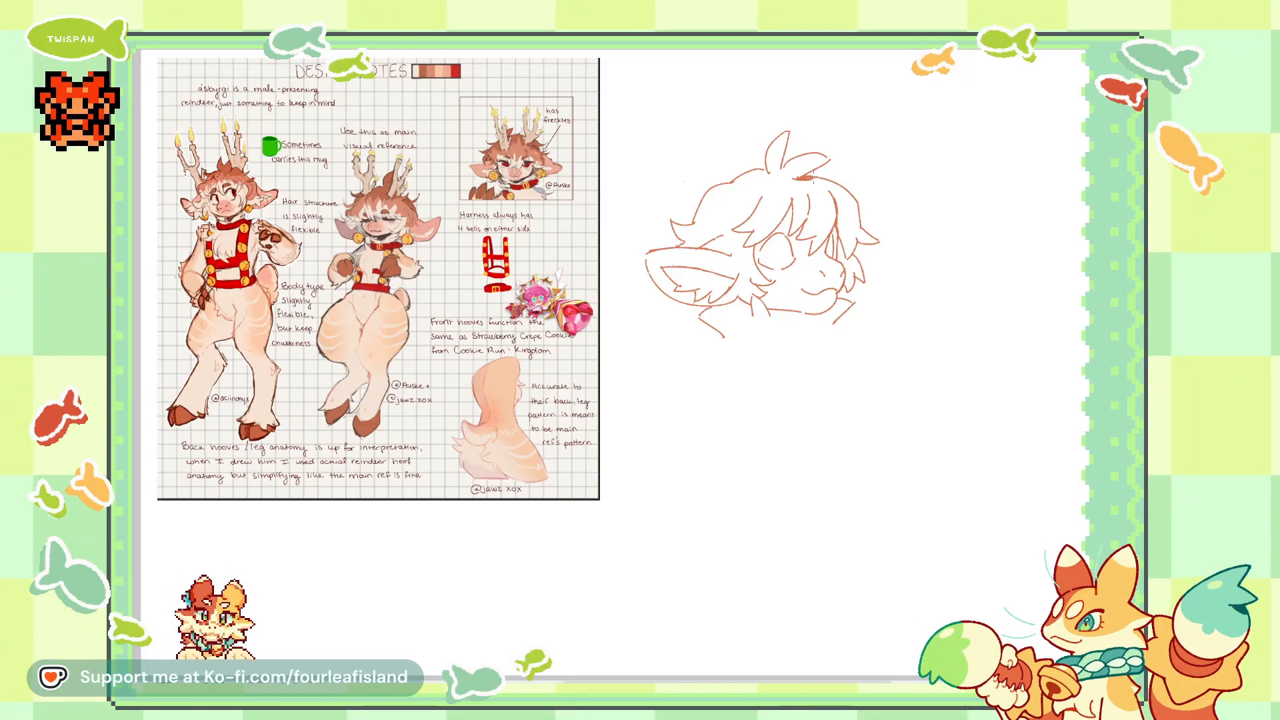
# Step: Redraw the far ear smaller, tucked behind the side hair, and draw the pupil in the near eye
pyautogui.moveTo(839, 295); pyautogui.dragTo(882, 270)
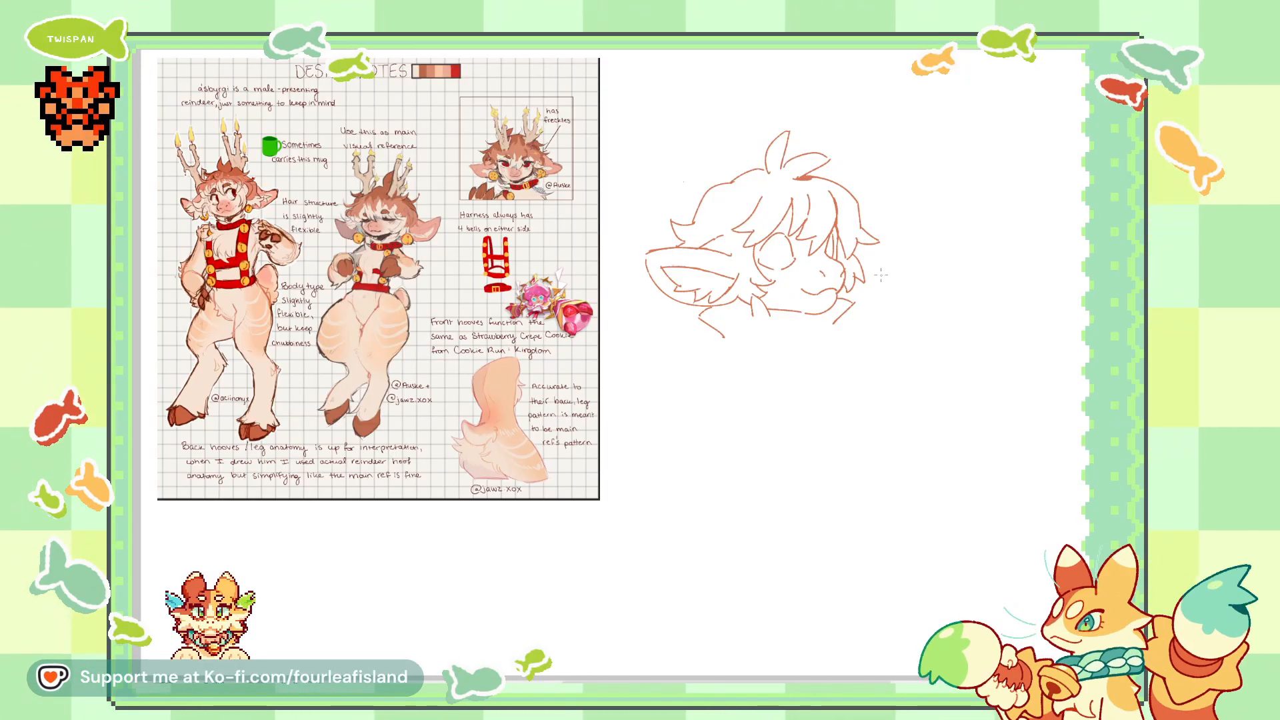
pyautogui.hotkey('ctrl', 'z')
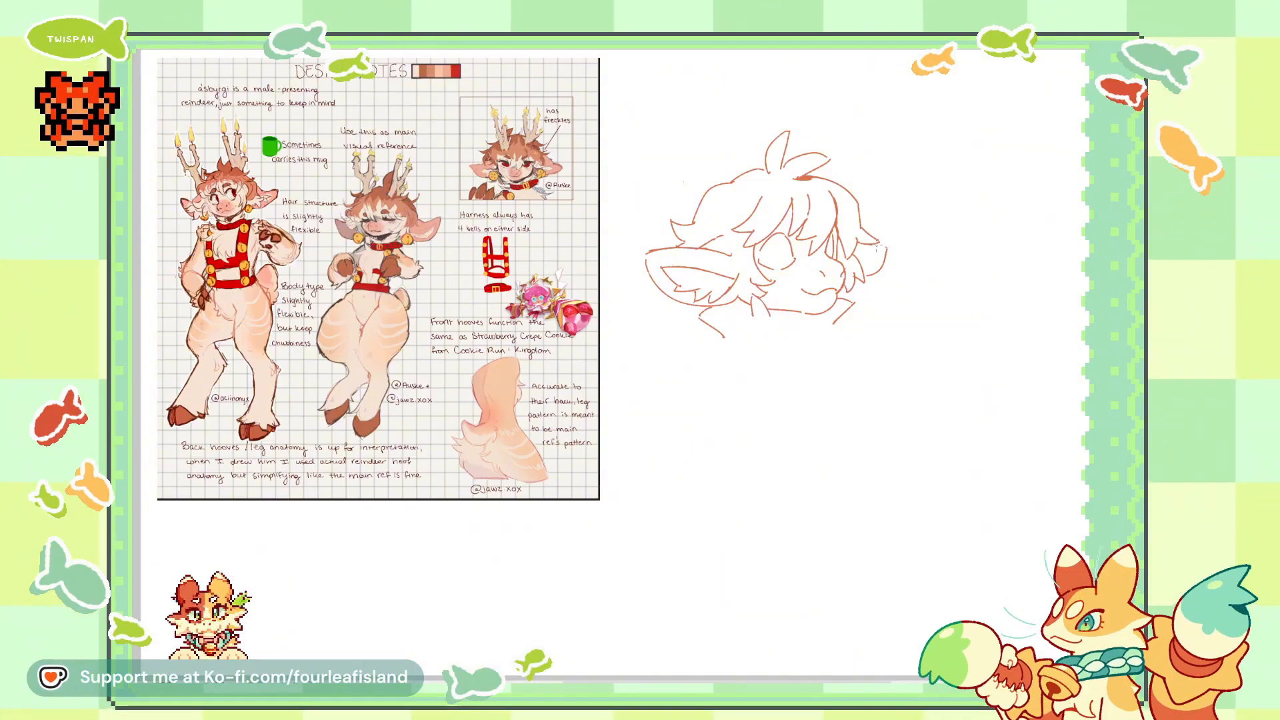
pyautogui.moveTo(861, 220); pyautogui.dragTo(882, 251)
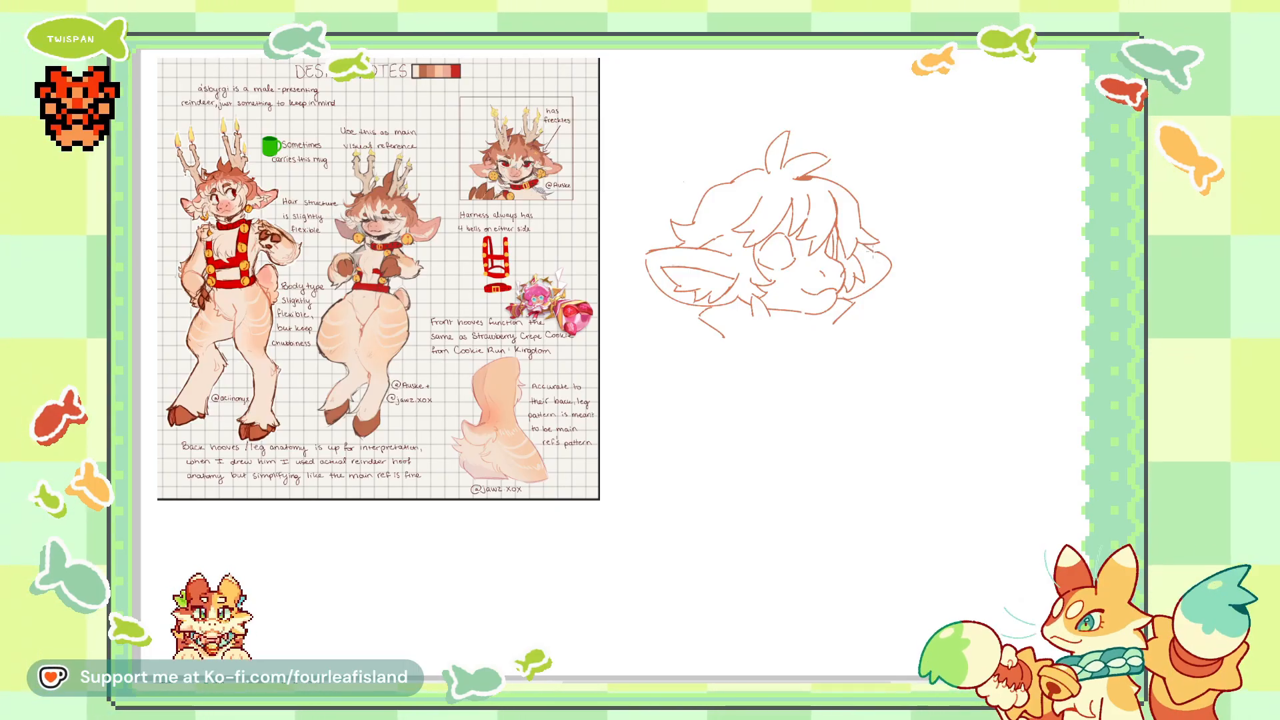
pyautogui.moveTo(855, 300); pyautogui.dragTo(869, 251)
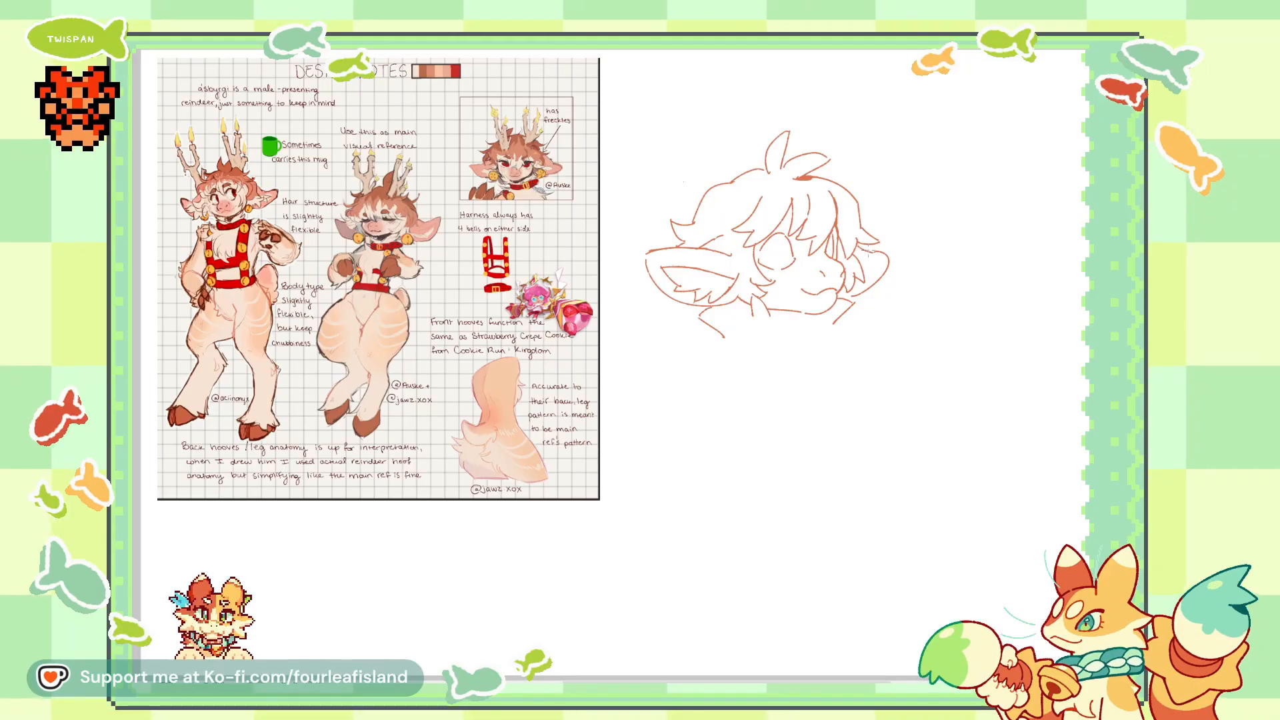
pyautogui.hotkey('ctrl', 'z')
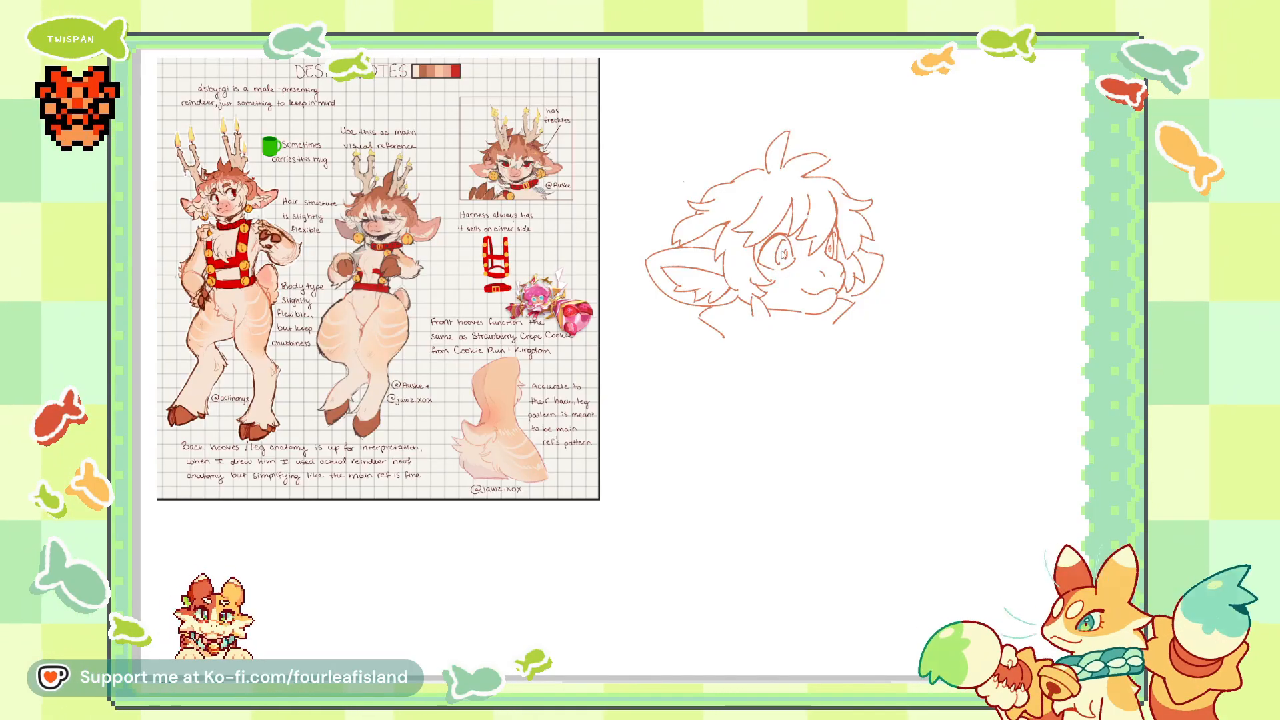
pyautogui.moveTo(784, 252); pyautogui.dragTo(789, 256)
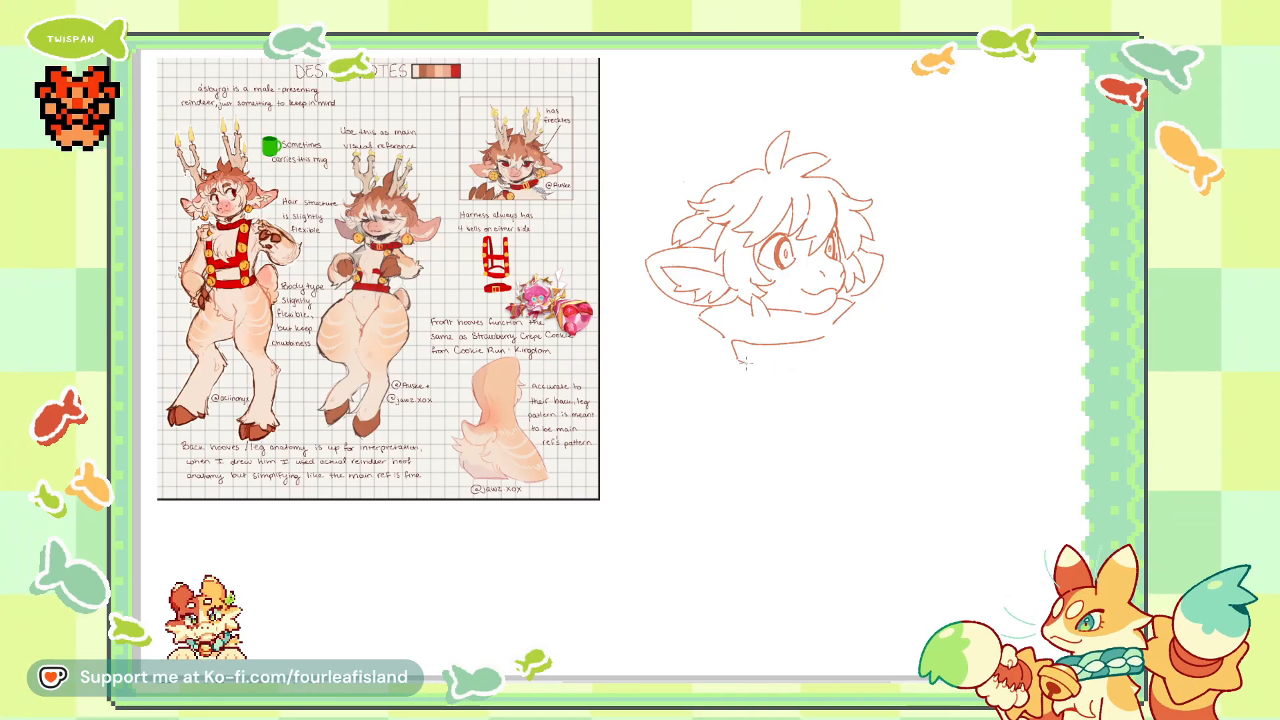
# Step: Sketch a curved collar band around the neck below the chest fur, with a rectangular buckle at the front
pyautogui.hotkey('ctrl', 'z')
pyautogui.moveTo(737, 359); pyautogui.dragTo(832, 351)
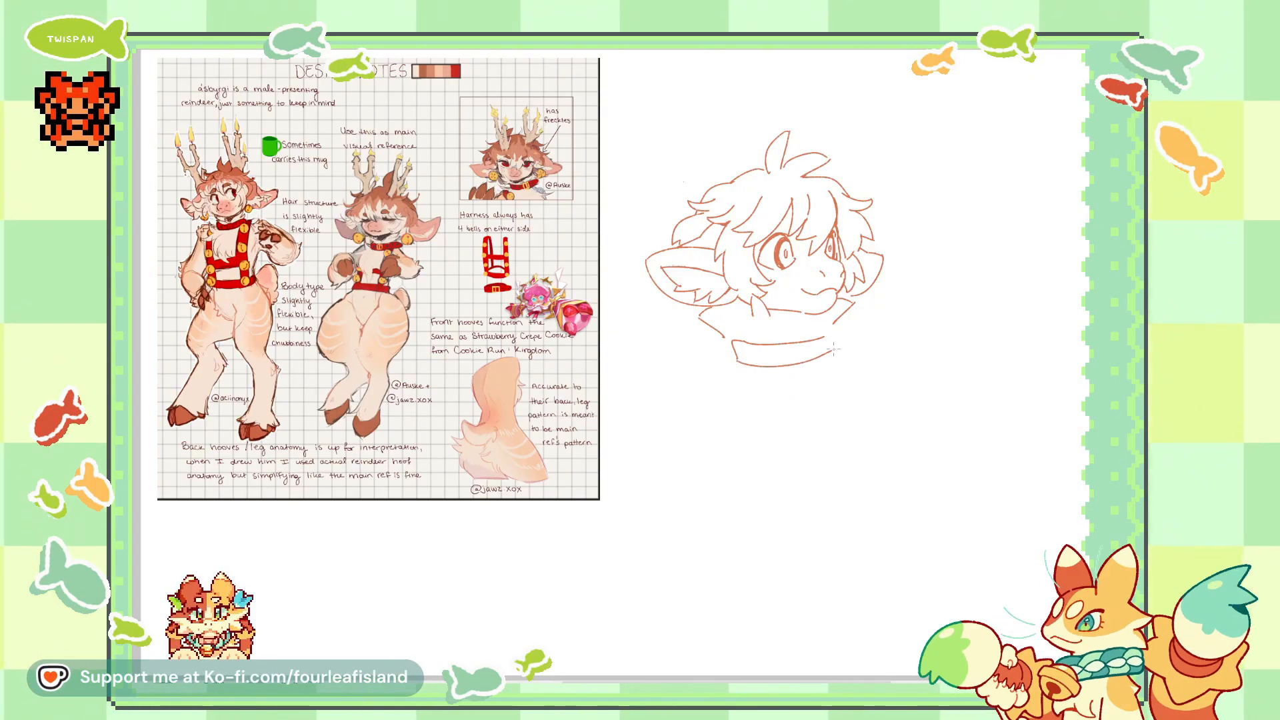
pyautogui.hotkey('ctrl', 'z')
pyautogui.moveTo(739, 360)
pyautogui.mouseDown()
pyautogui.moveTo(836, 354)
pyautogui.moveTo(832, 339)
pyautogui.mouseUp()
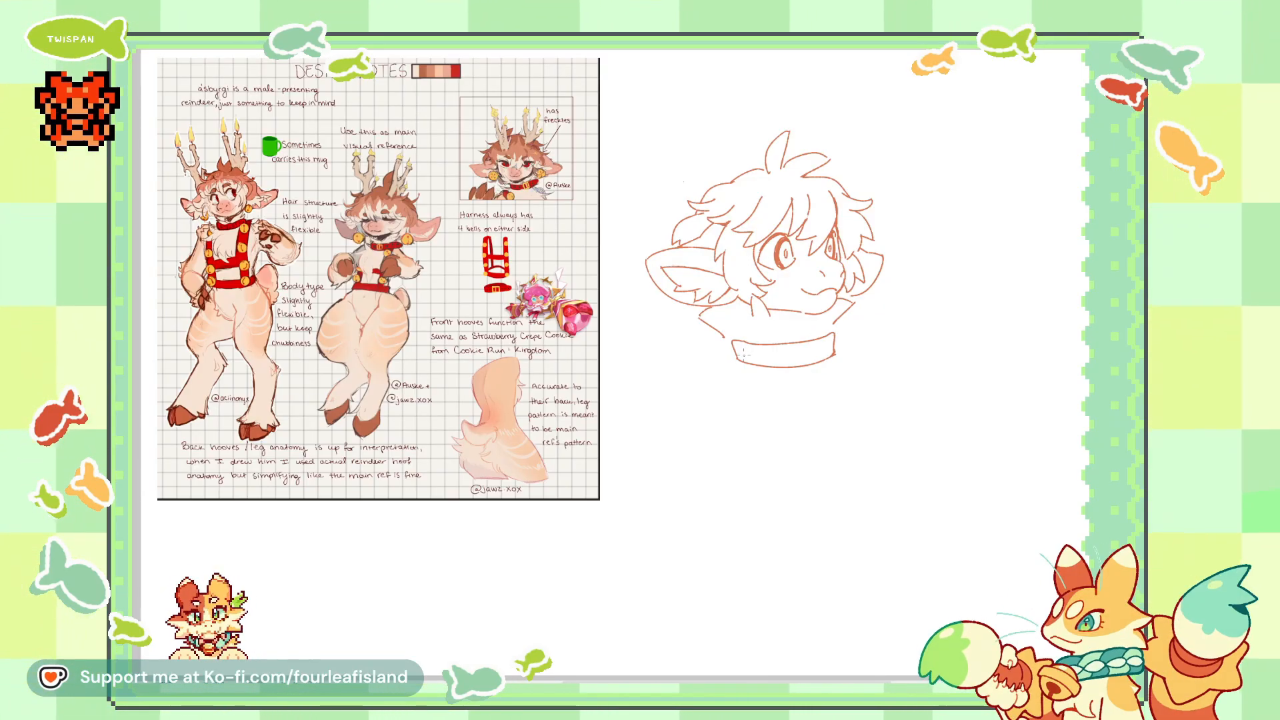
pyautogui.moveTo(745, 351); pyautogui.dragTo(794, 354)
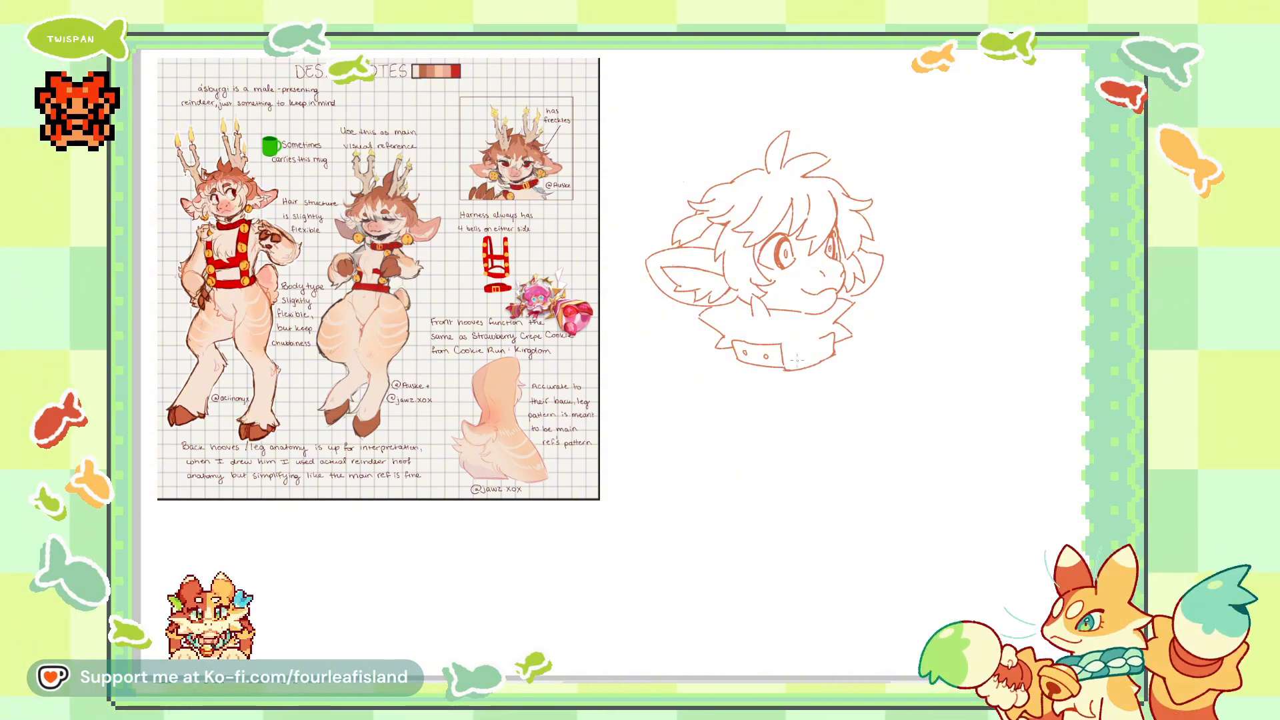
pyautogui.moveTo(820, 343); pyautogui.dragTo(825, 361)
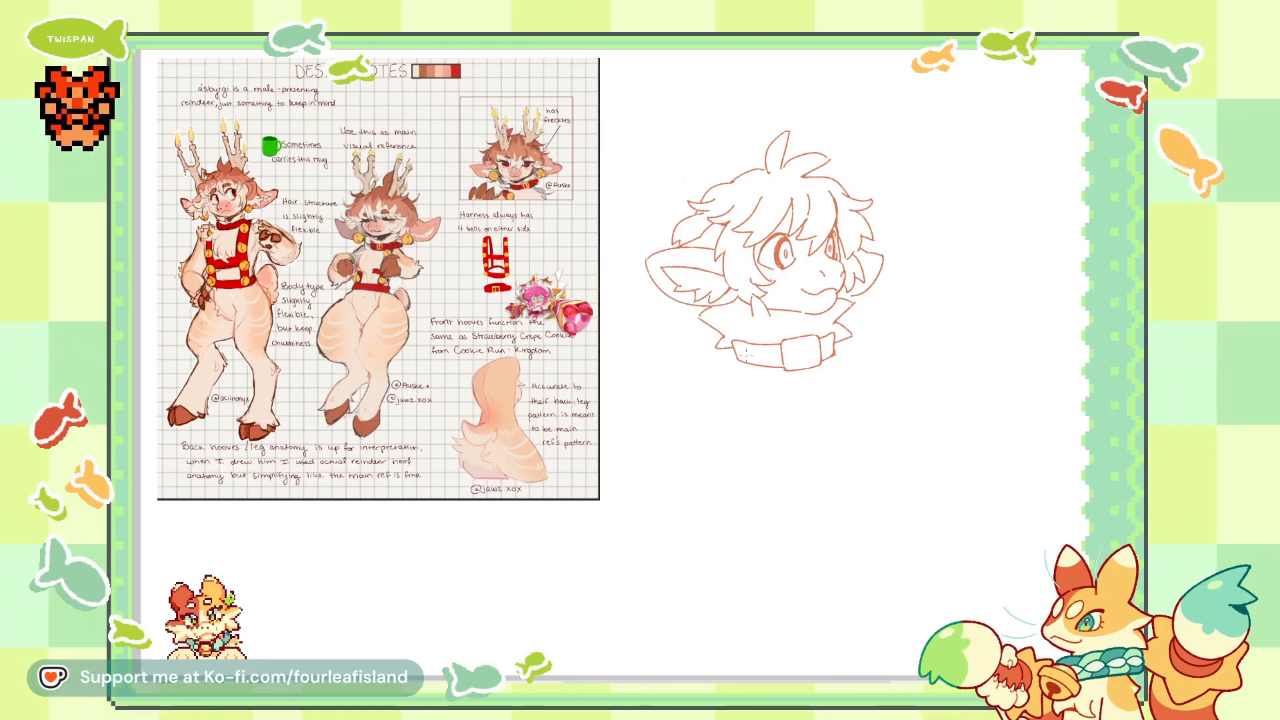
# Step: Add punch holes to the collar band, a small tongue at the mouth and a solid shadow under the chin
pyautogui.moveTo(744, 350); pyautogui.dragTo(762, 354)
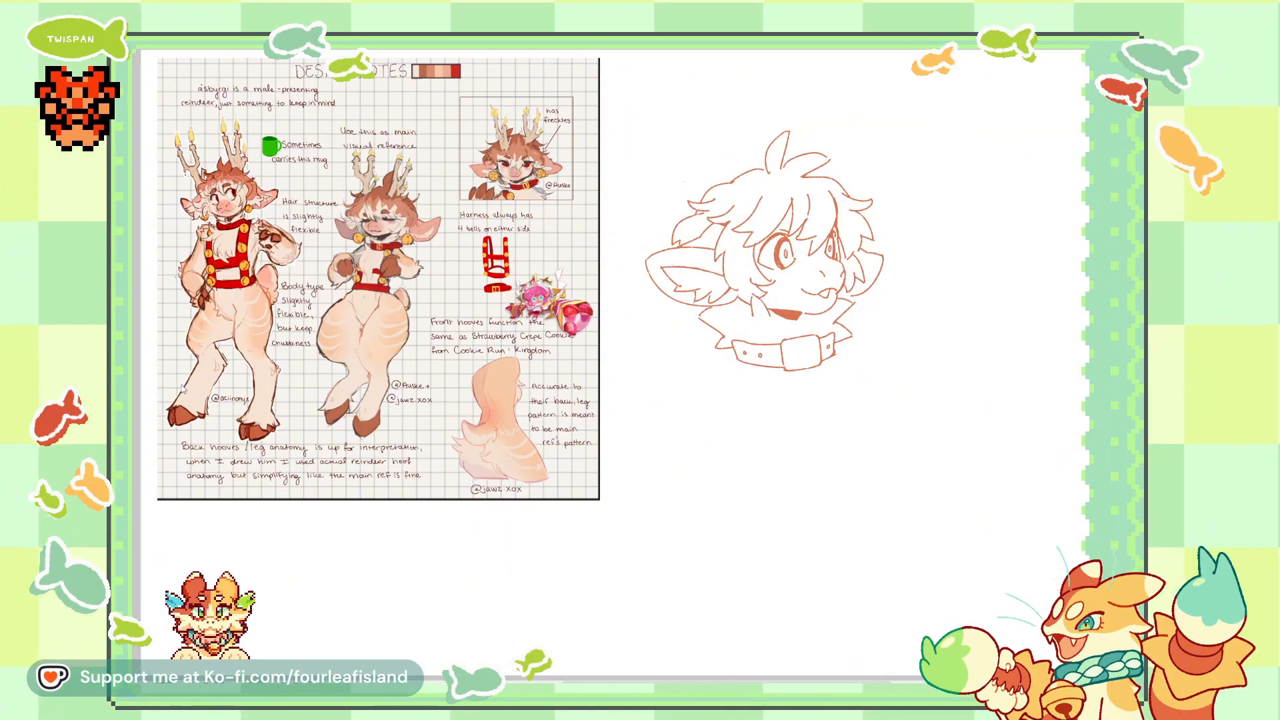
pyautogui.press('End')
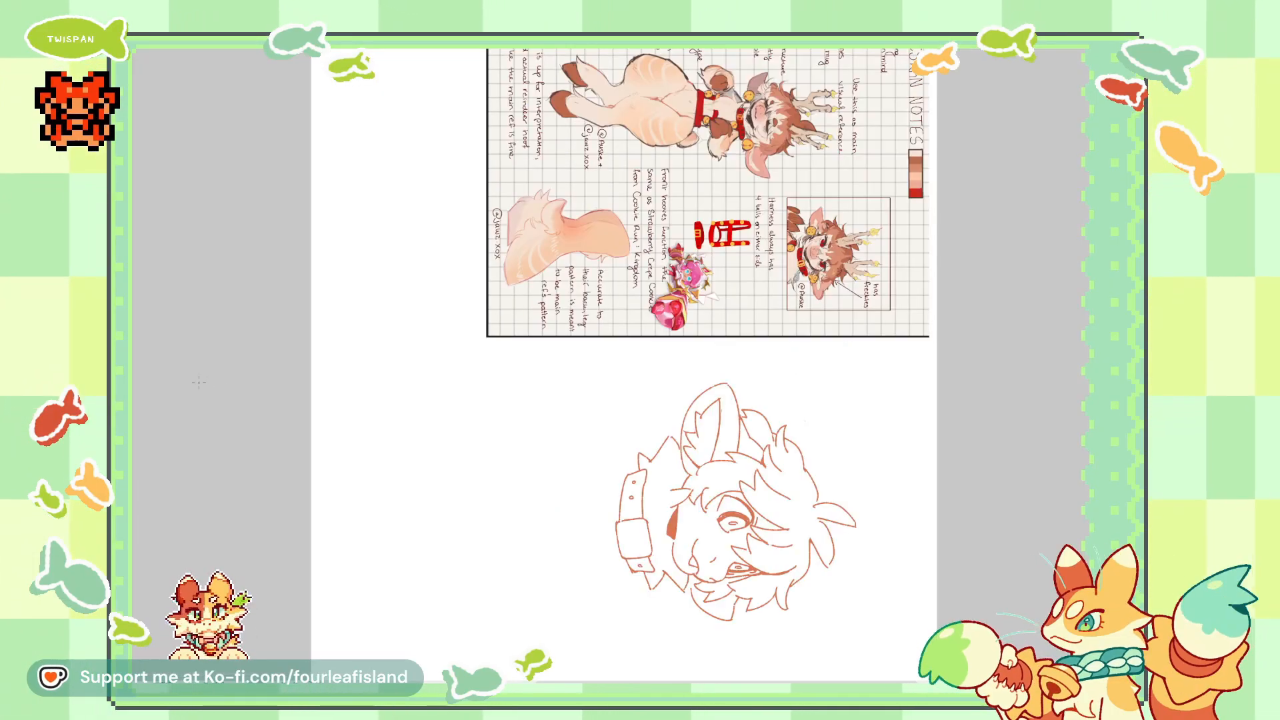
pyautogui.press('Home')
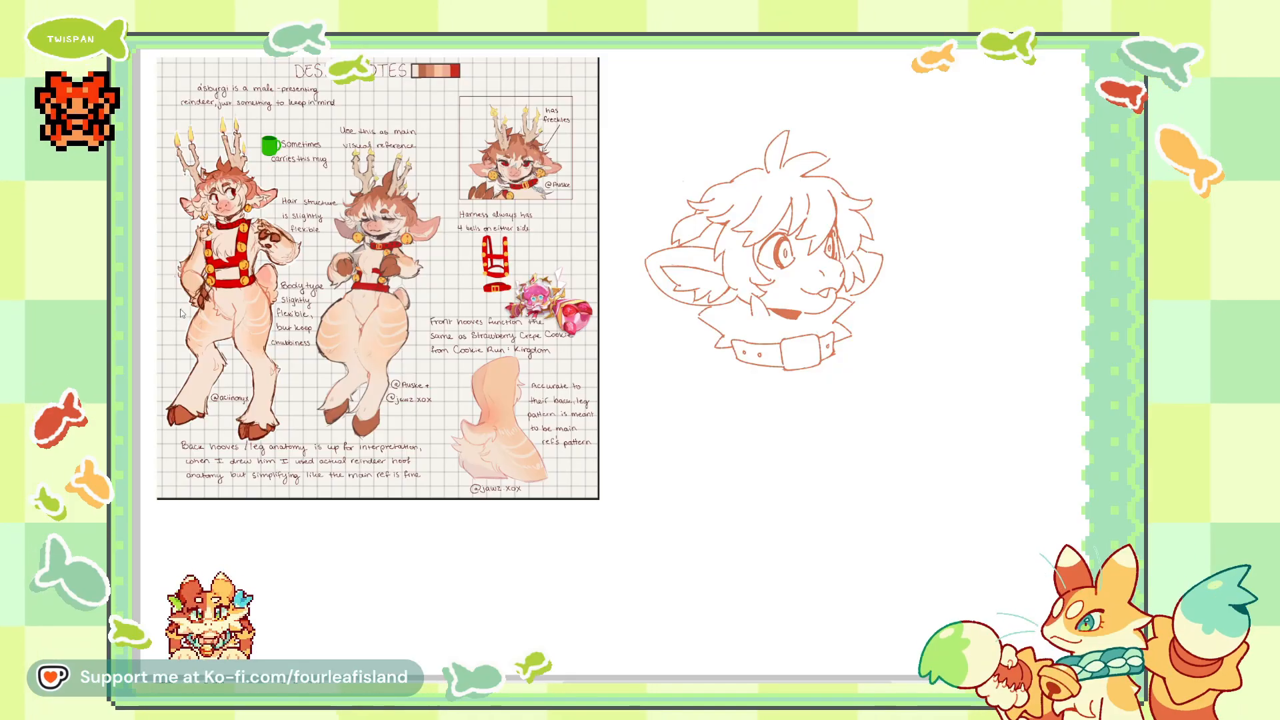
# Step: Try to mirror the headshot sketch horizontally
pyautogui.click(329, 426)
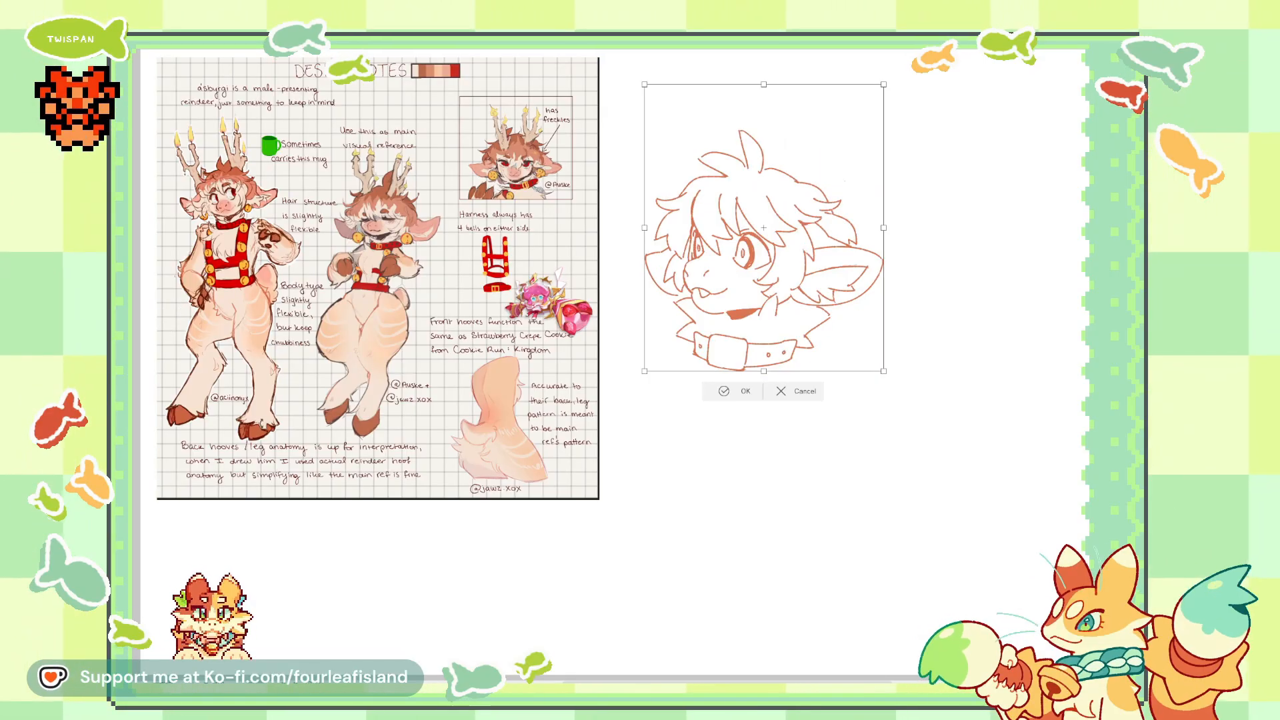
pyautogui.click(740, 391)
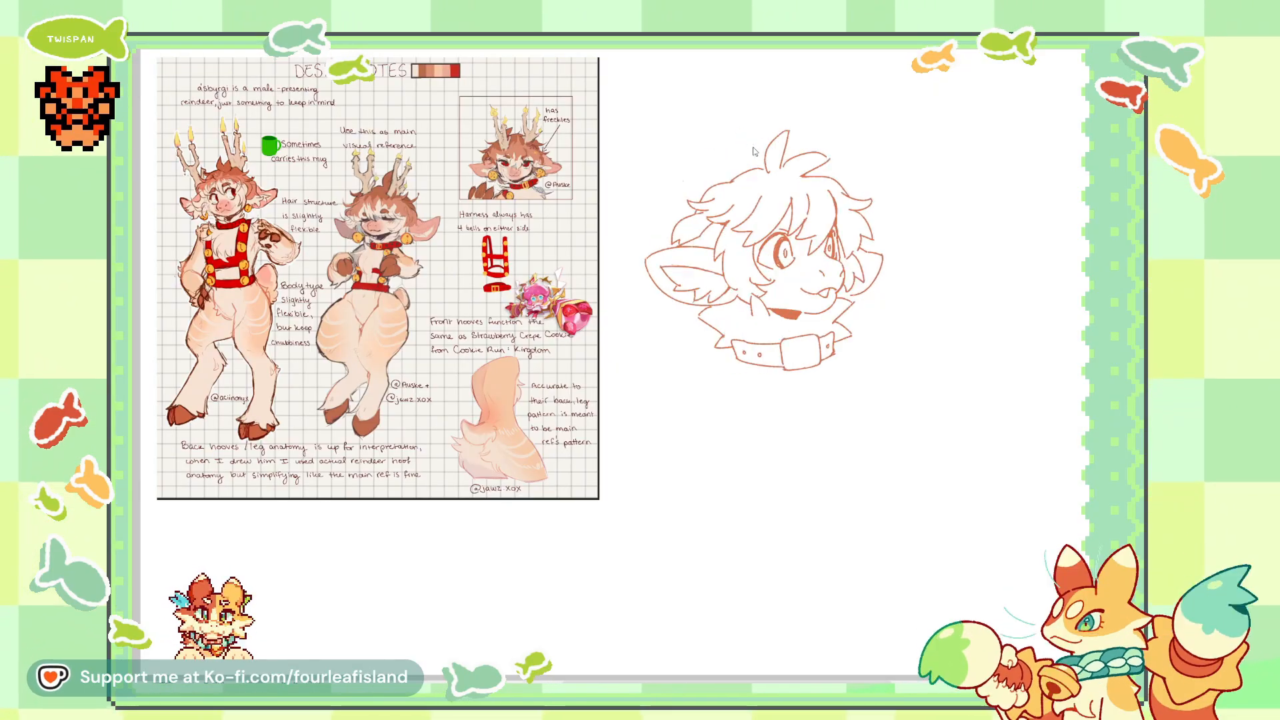
pyautogui.hotkey('ctrl', 'z')
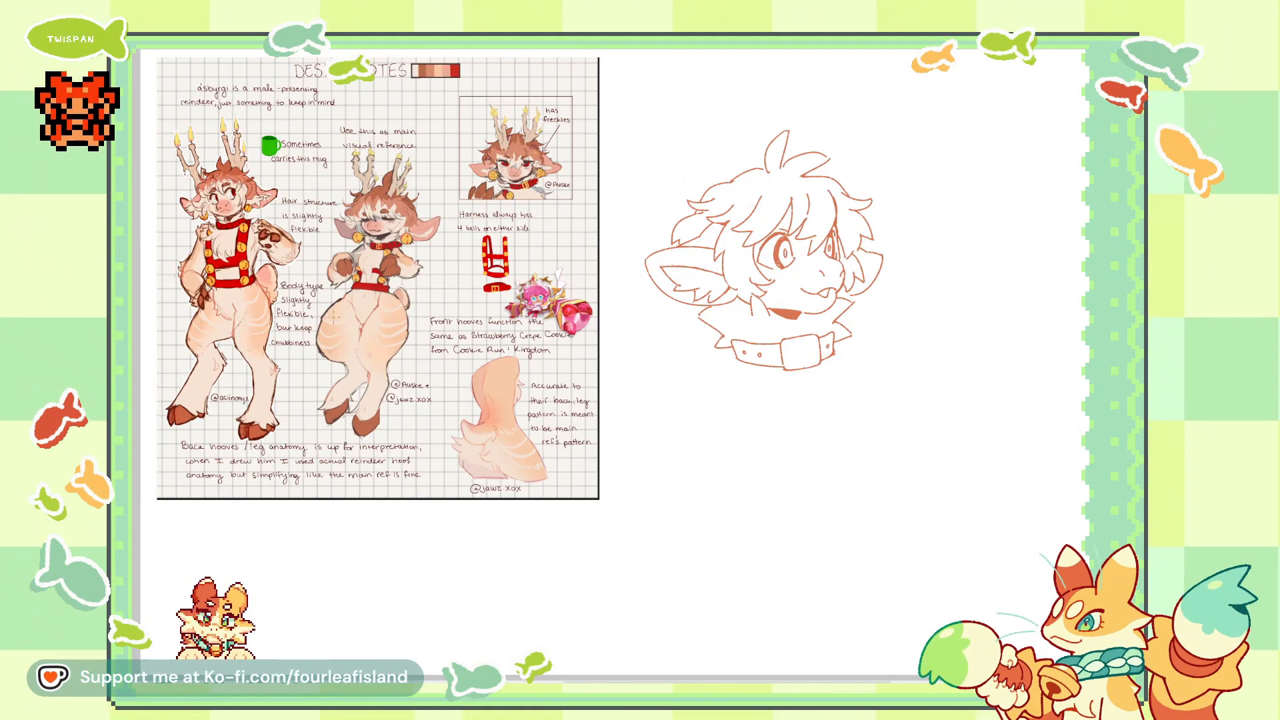
# Step: Check the headshot mirrored, and detail the collar with an inner buckle frame, a prong and a longer strap end
pyautogui.press('h')
pyautogui.press('h')
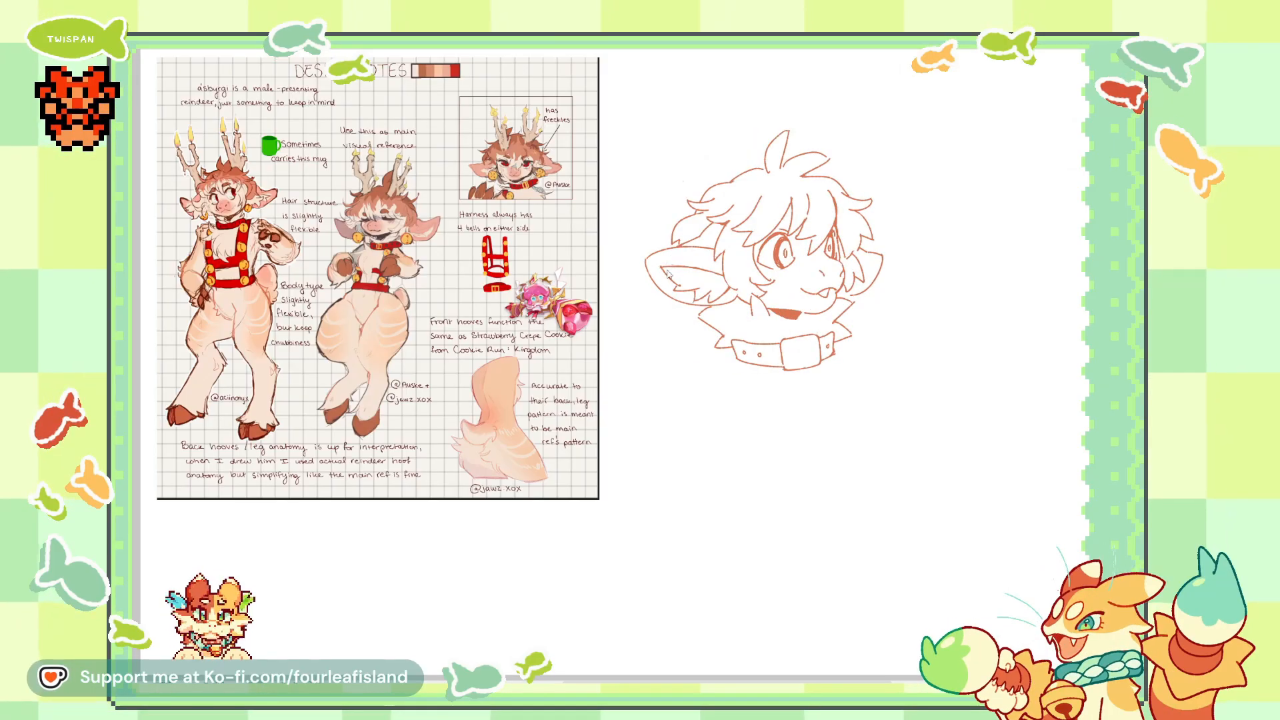
pyautogui.press('h')
pyautogui.press('h')
pyautogui.press('h')
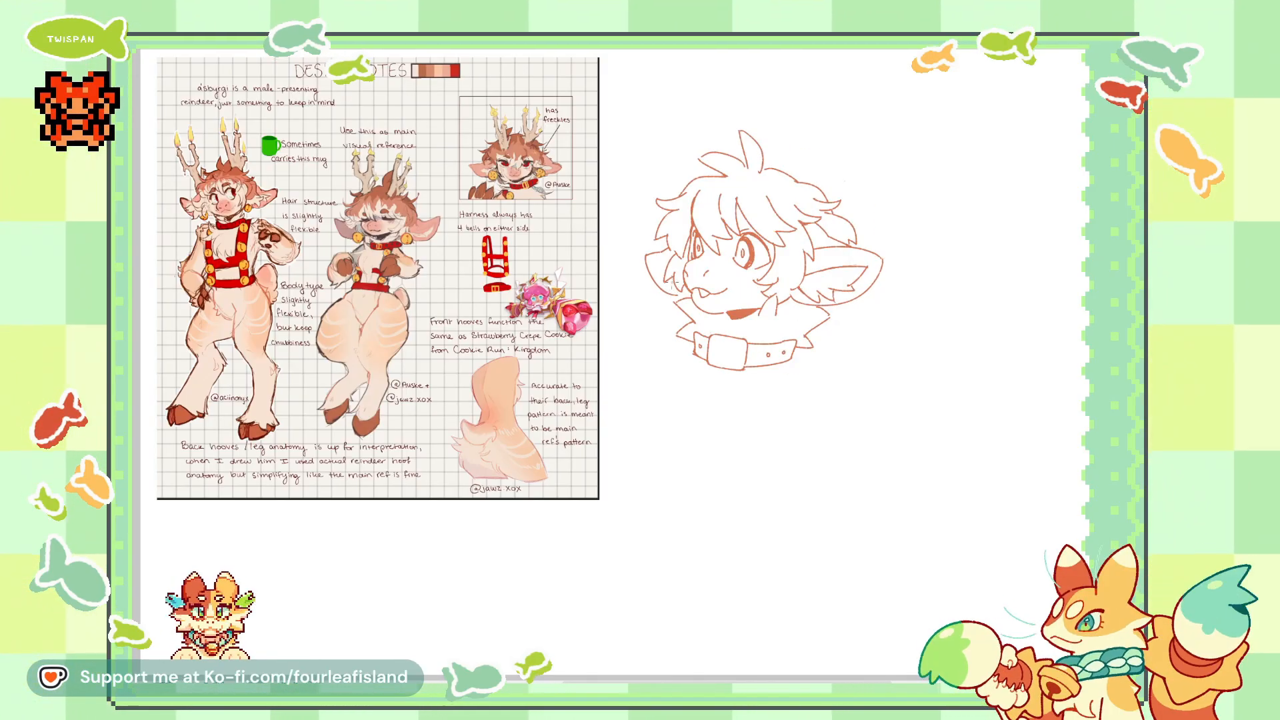
pyautogui.press('h')
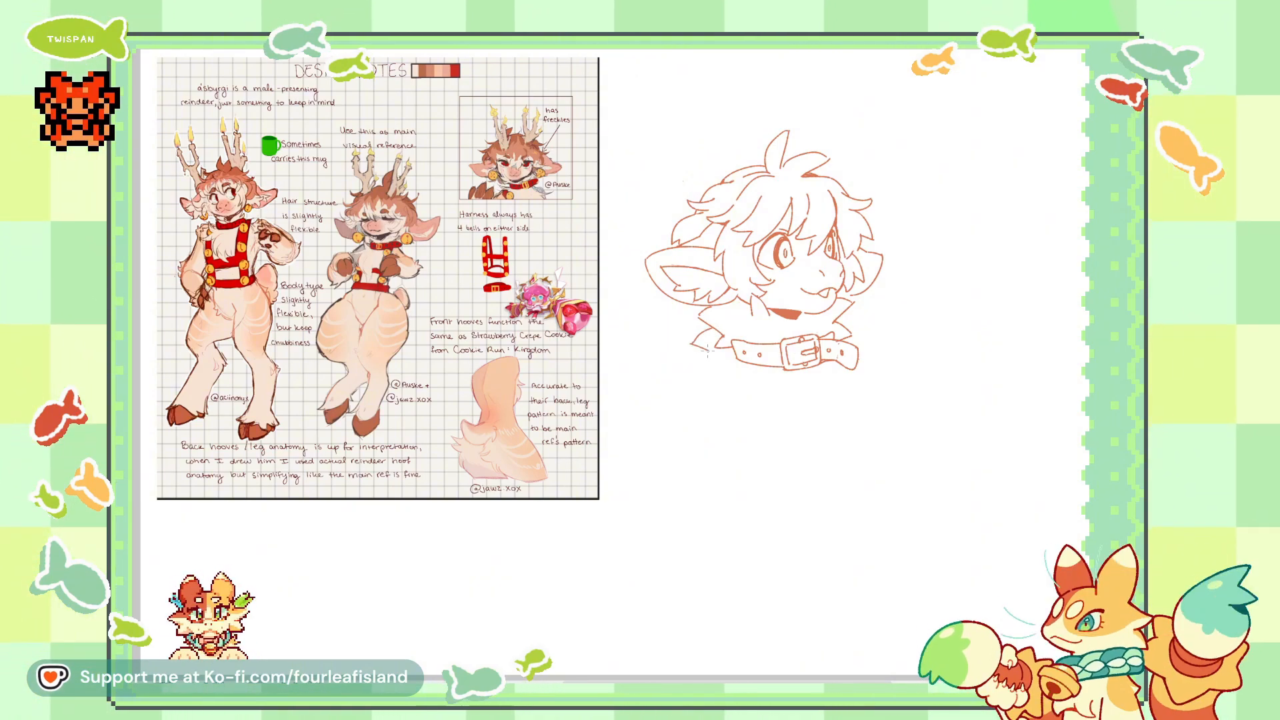
# Step: Sketch a shoulder and chest outline with a jagged lower edge below the collar, and erase it
pyautogui.moveTo(693, 345)
pyautogui.mouseDown()
pyautogui.moveTo(708, 350)
pyautogui.moveTo(698, 388)
pyautogui.moveTo(745, 395)
pyautogui.mouseUp()
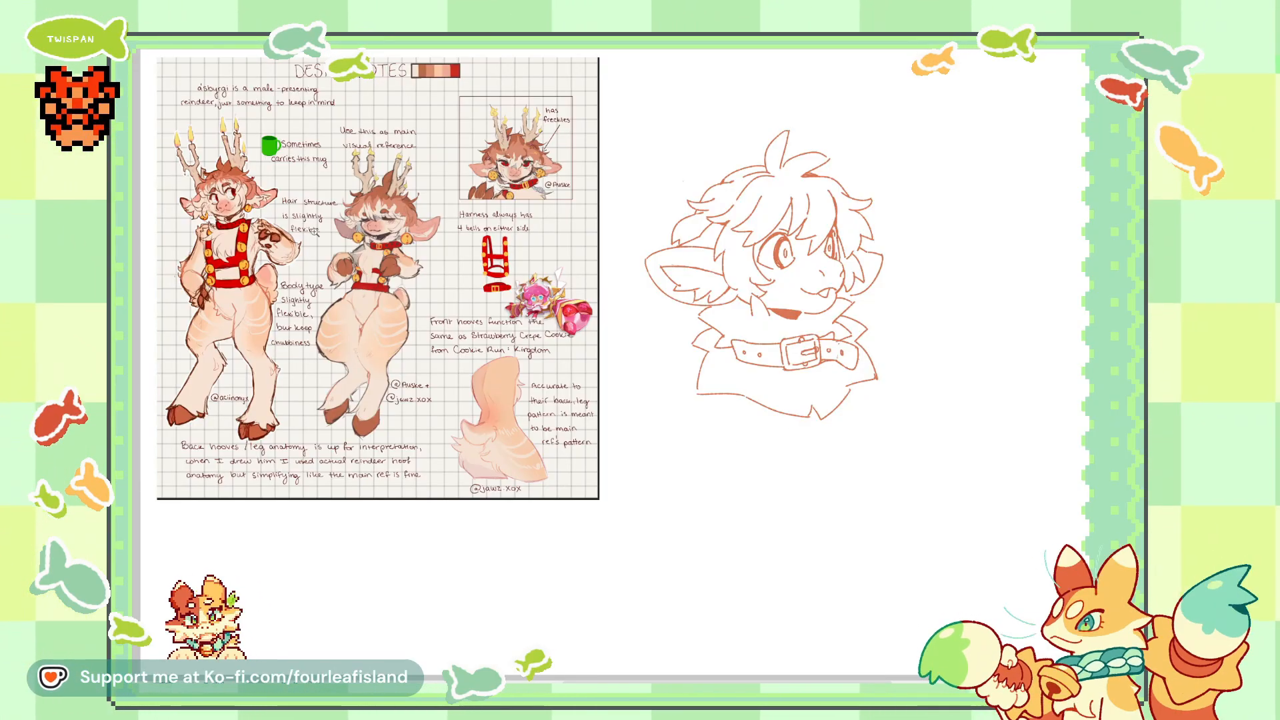
pyautogui.scroll(-10, 890, 373)
pyautogui.scroll(2, 890, 373)
pyautogui.moveTo(828, 685); pyautogui.dragTo(883, 686)
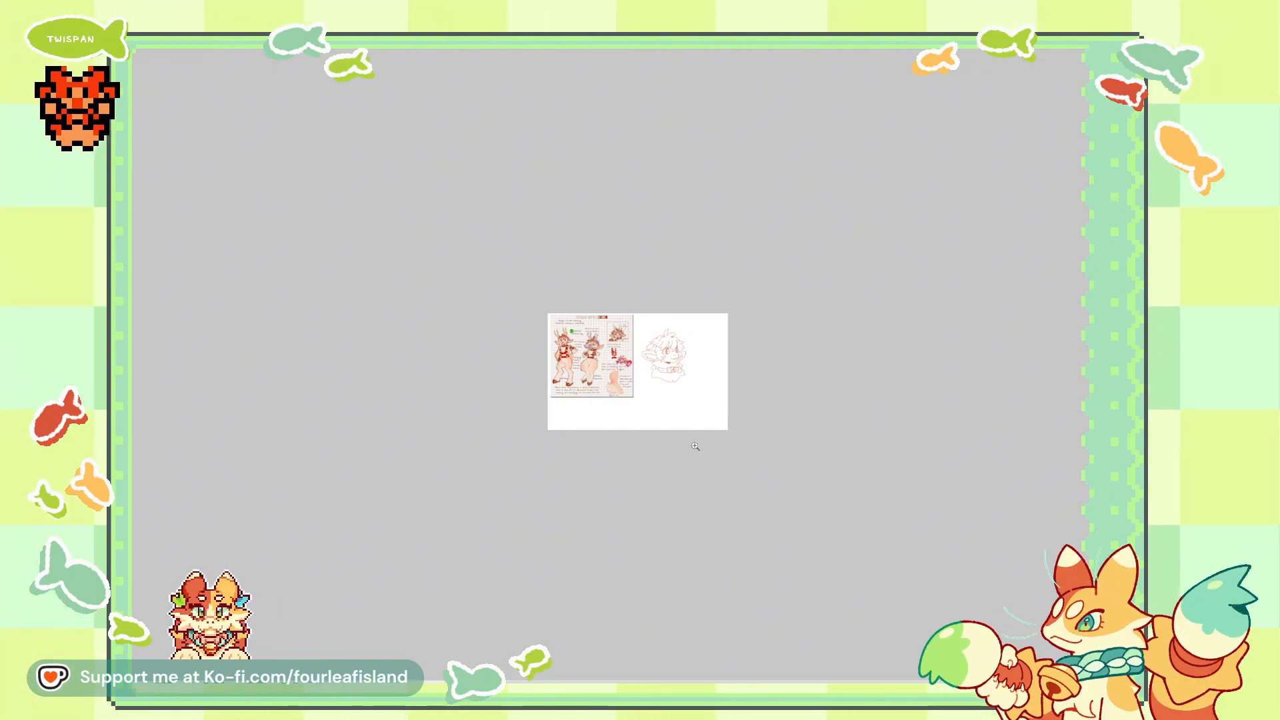
pyautogui.scroll(8, 694, 383)
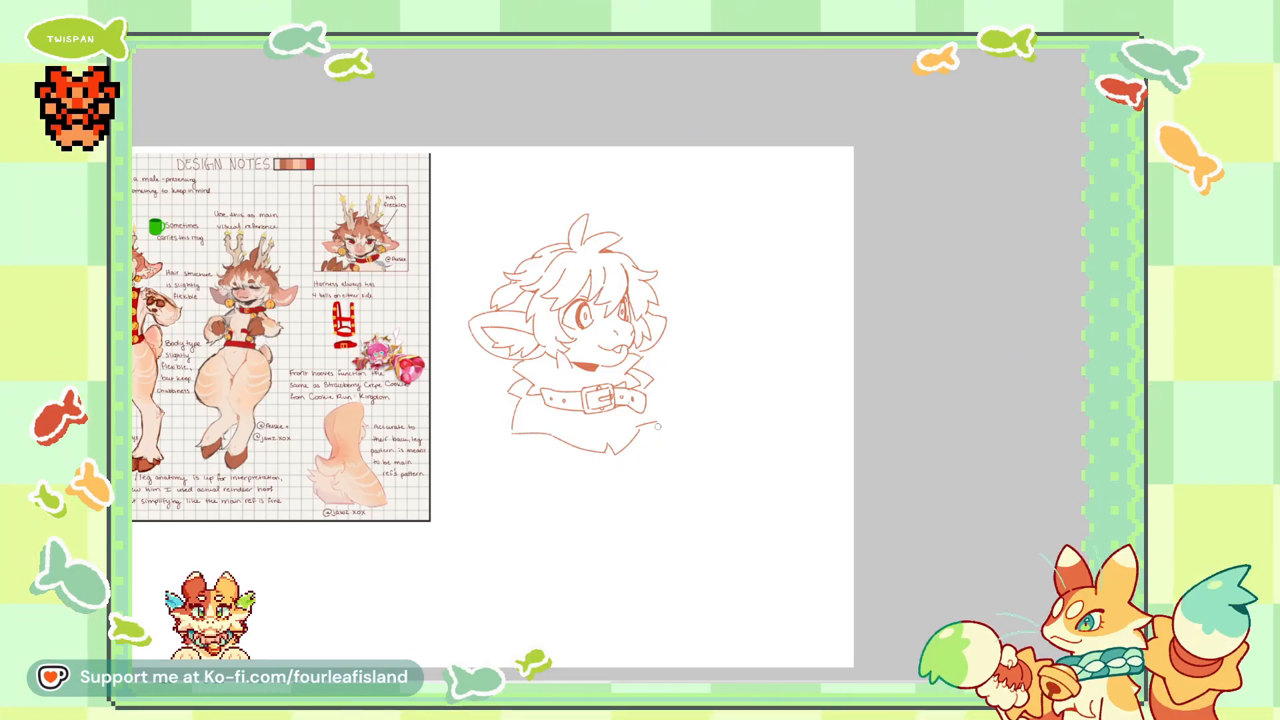
pyautogui.moveTo(520, 401)
pyautogui.mouseDown()
pyautogui.moveTo(513, 419)
pyautogui.moveTo(547, 434)
pyautogui.mouseUp()
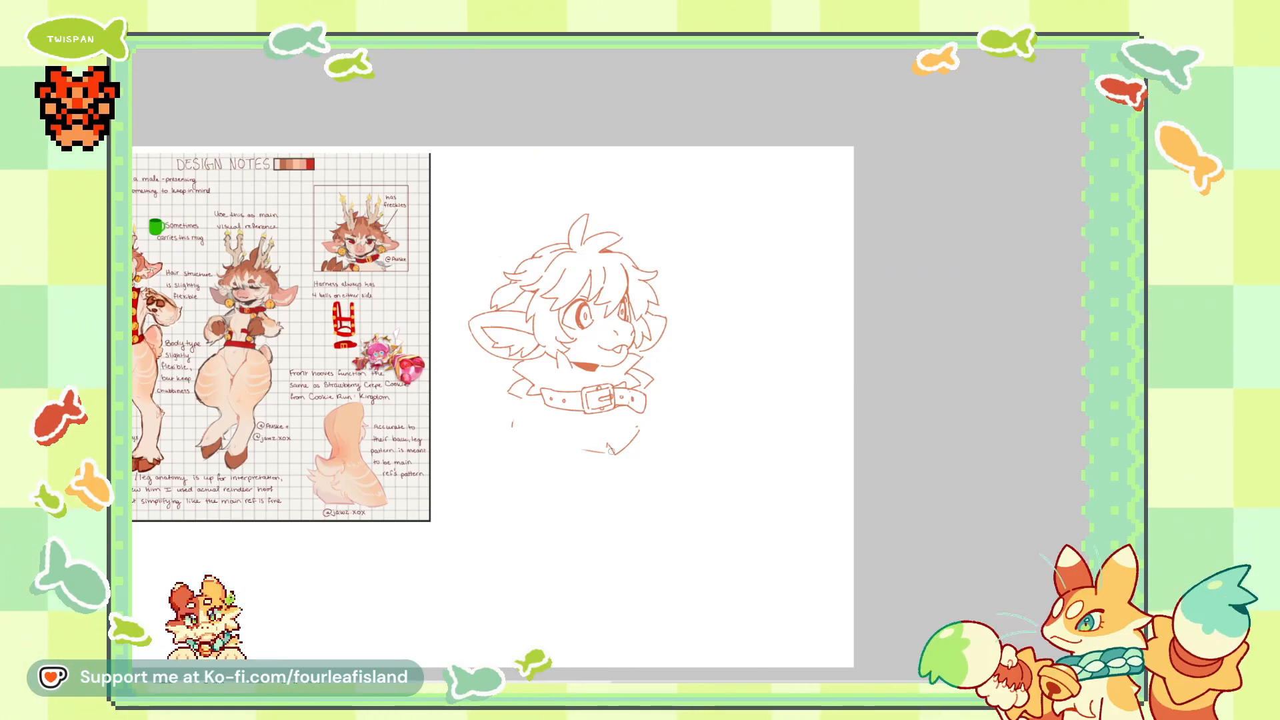
pyautogui.moveTo(628, 436); pyautogui.dragTo(658, 438)
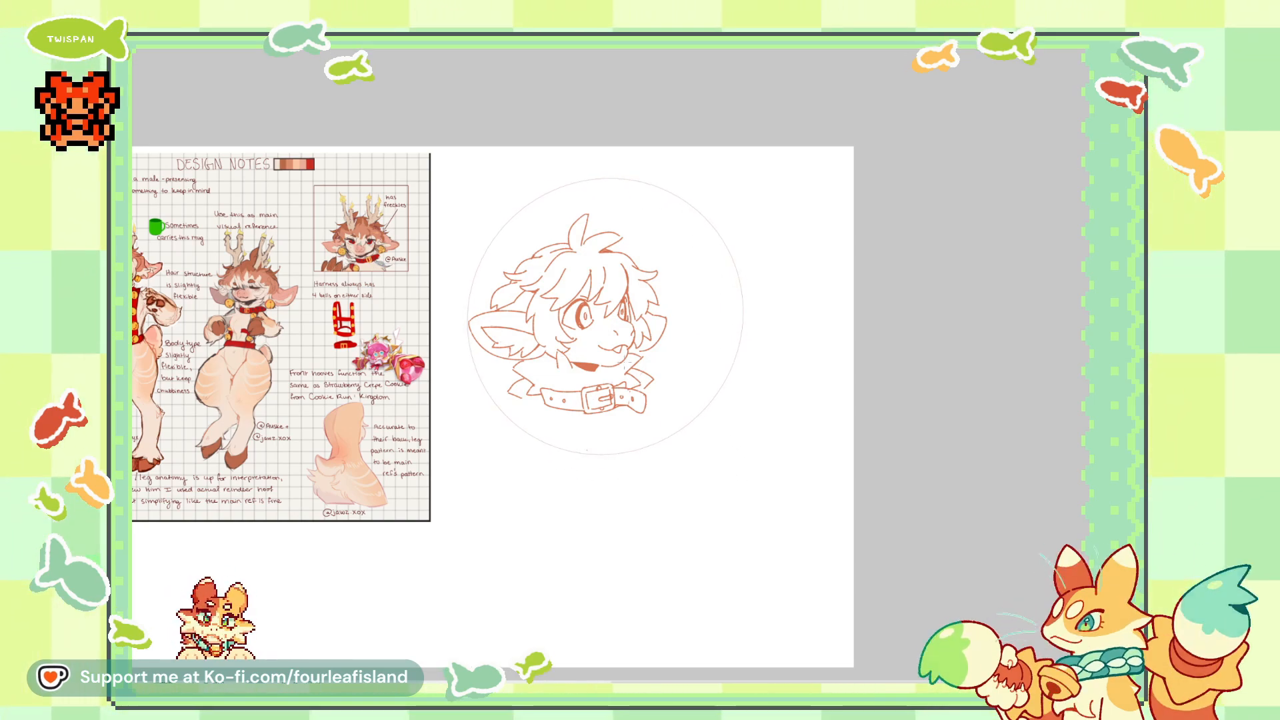
# Step: Replace the thin circle with a thicker circular frame around the headshot, and shift it slightly to fit the head
pyautogui.hotkey('ctrl', 'z')
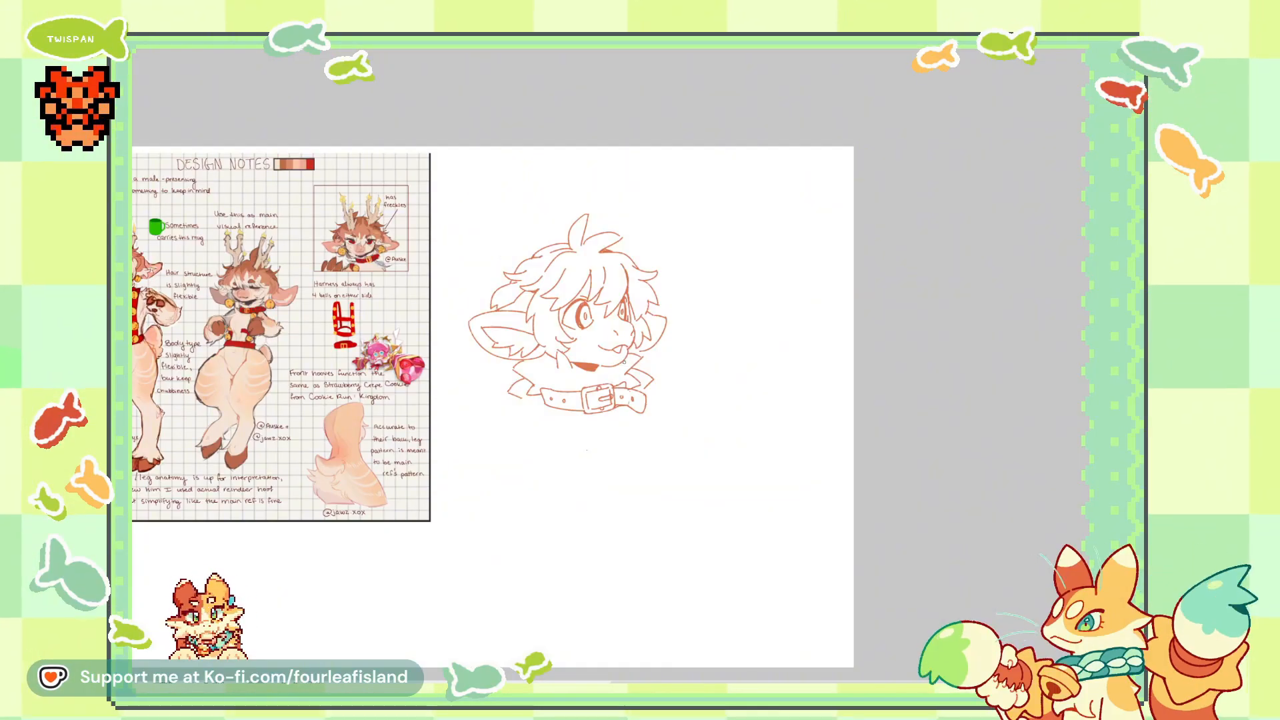
pyautogui.moveTo(458, 187); pyautogui.dragTo(743, 472)
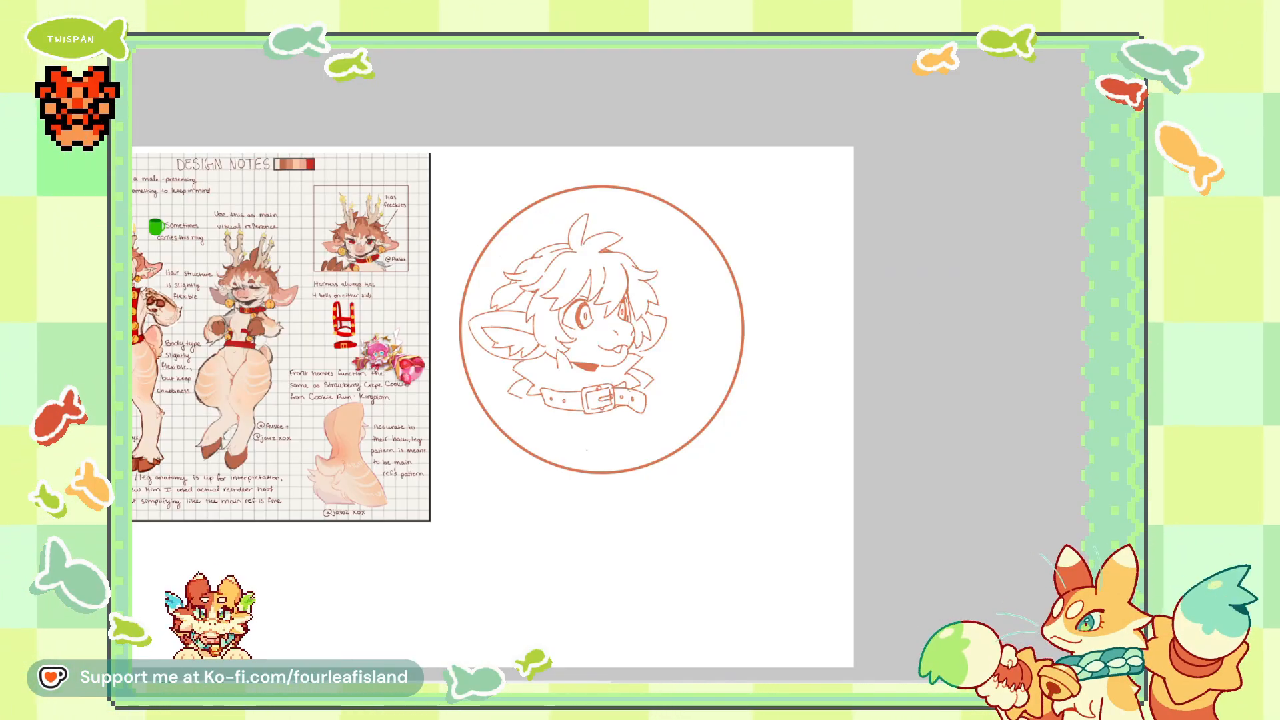
pyautogui.moveTo(630, 380)
pyautogui.mouseDown()
pyautogui.moveTo(621, 361)
pyautogui.moveTo(624, 375)
pyautogui.mouseUp()
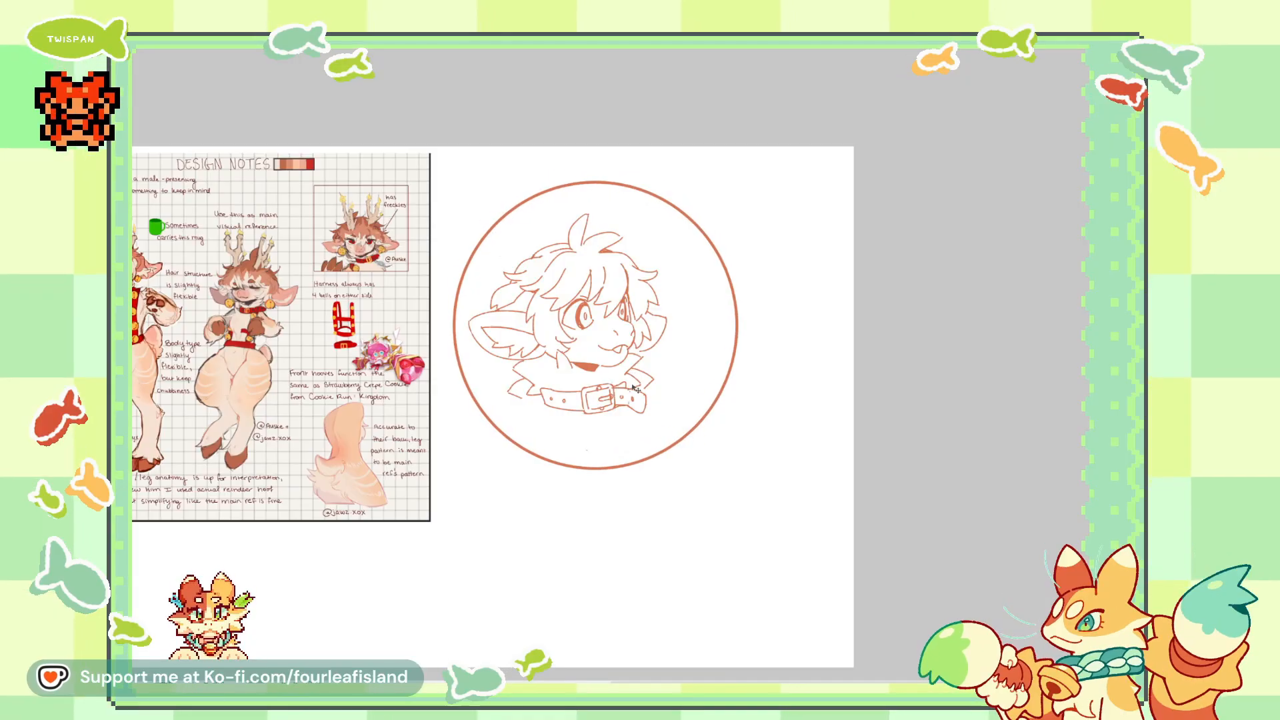
# Step: Draw a round bell hanging from the near ear, overlapping the neck fur
pyautogui.moveTo(766, 387)
pyautogui.mouseDown()
pyautogui.moveTo(764, 375)
pyautogui.moveTo(766, 389)
pyautogui.mouseUp()
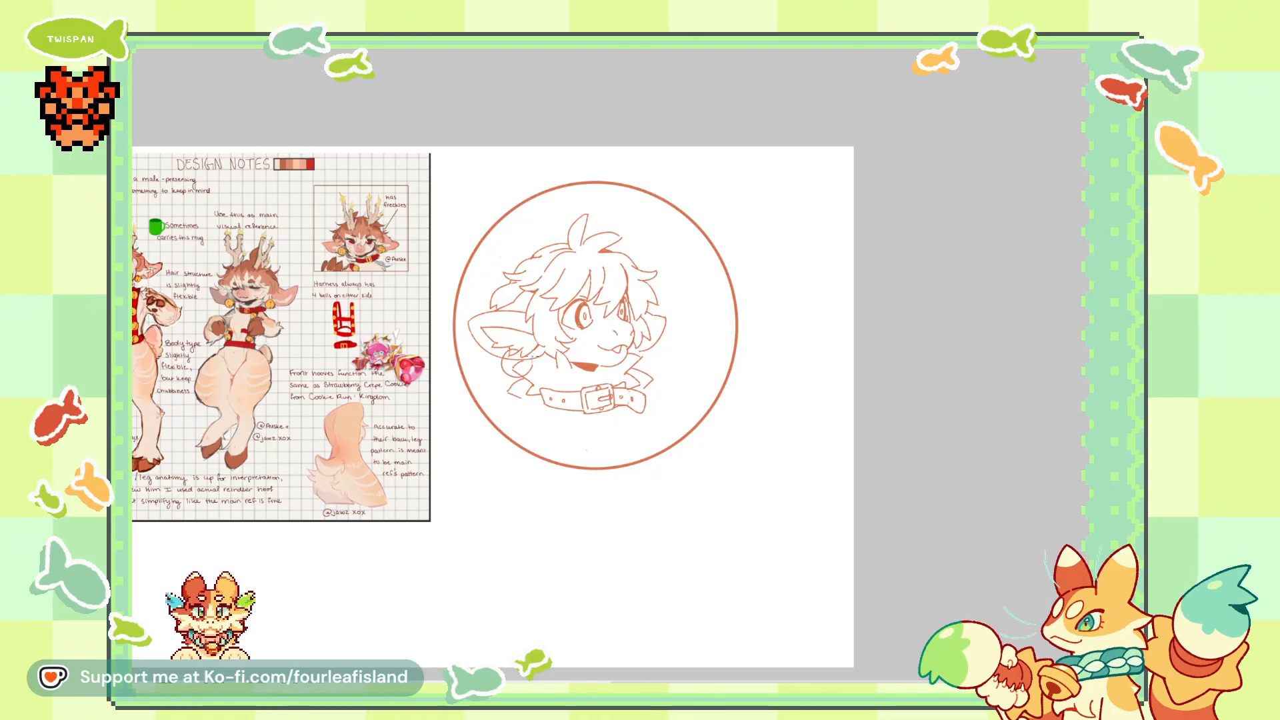
pyautogui.moveTo(513, 349); pyautogui.dragTo(519, 350)
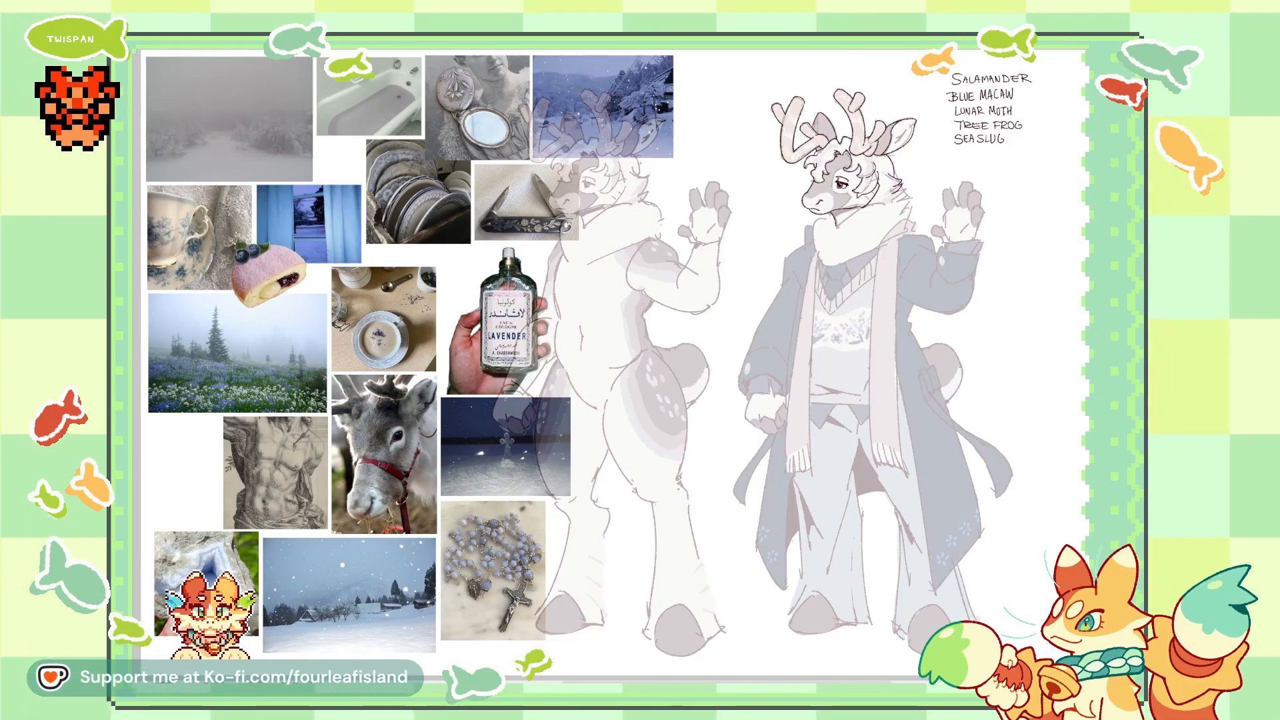
# Step: Look through the other open character drawings, and return to the whole reindeer headshot canvas
pyautogui.press('Delete')
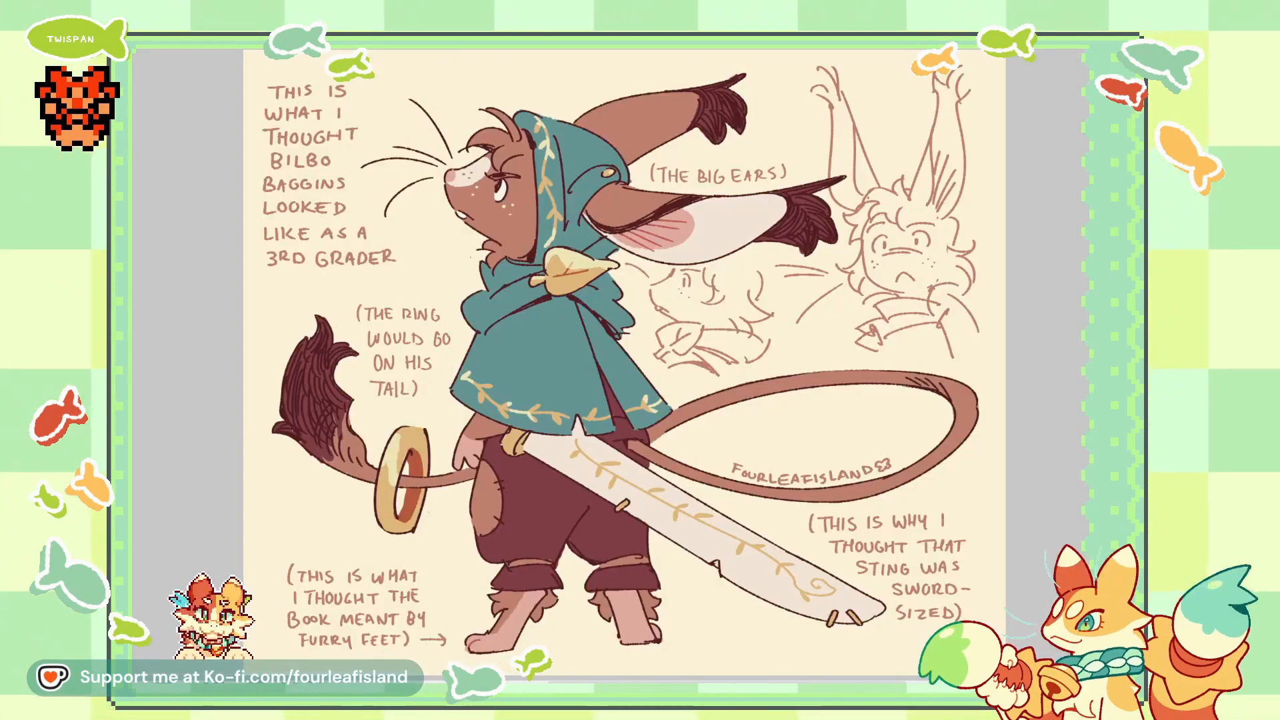
pyautogui.hotkey('ctrl', 'Tab')
pyautogui.hotkey('ctrl', 'Tab')
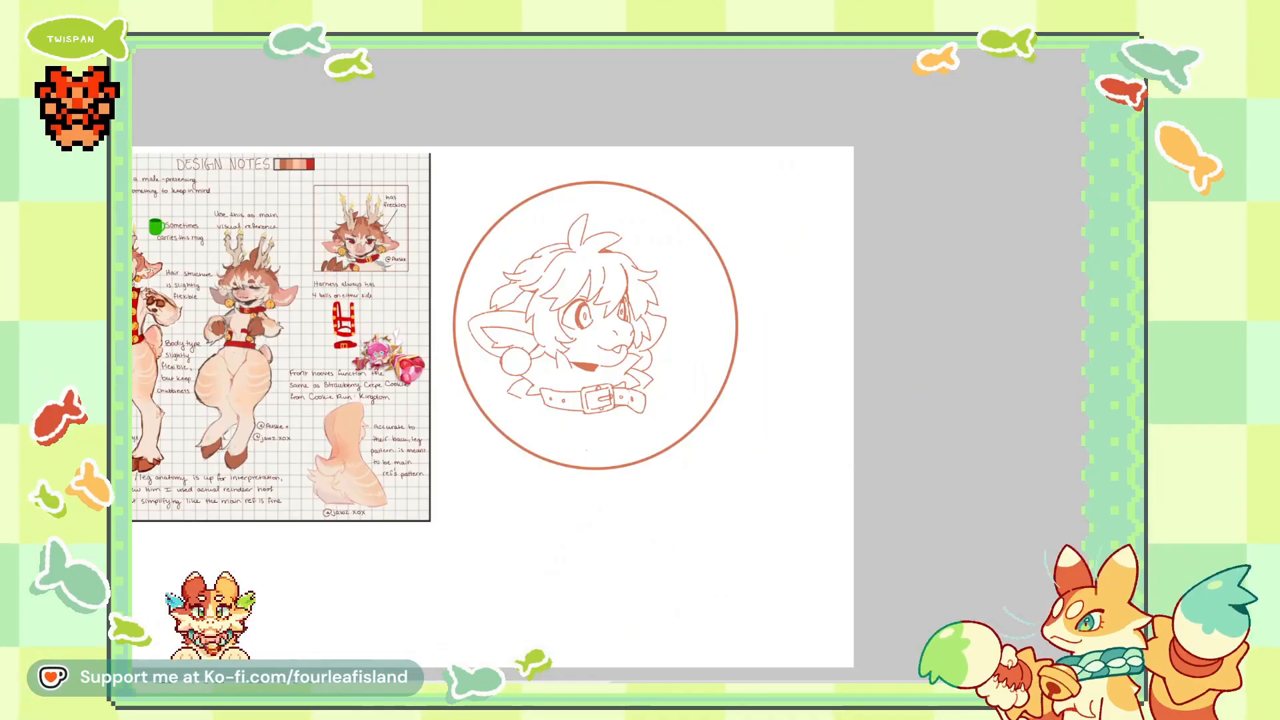
pyautogui.hotkey('ctrl', '0')
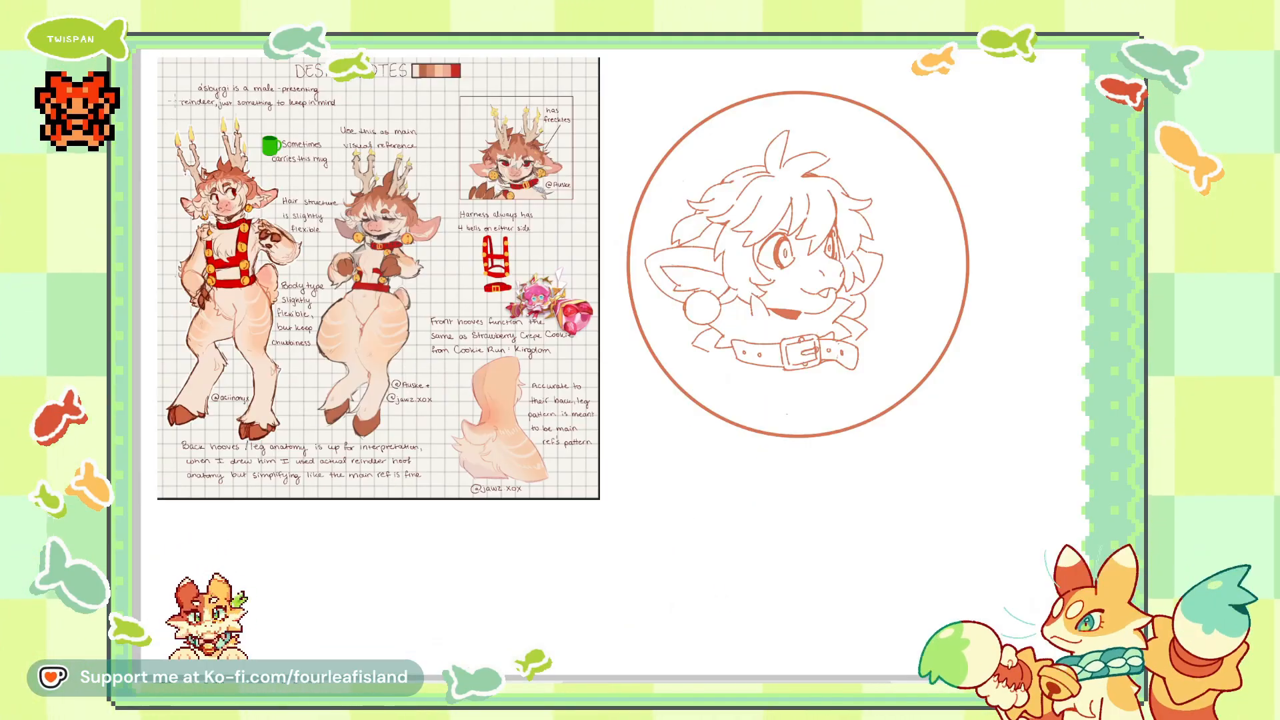